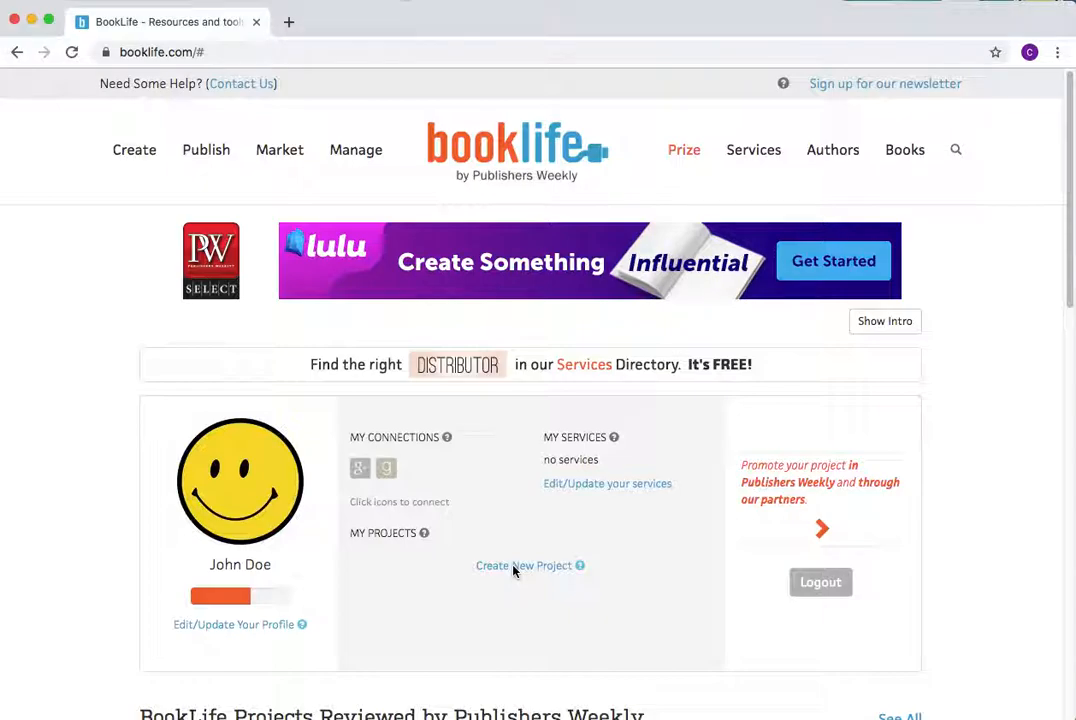
- Create a new project titled "Mona Lisa" and continue to its general information
{"action": "left_click", "coordinate": [513, 566]}
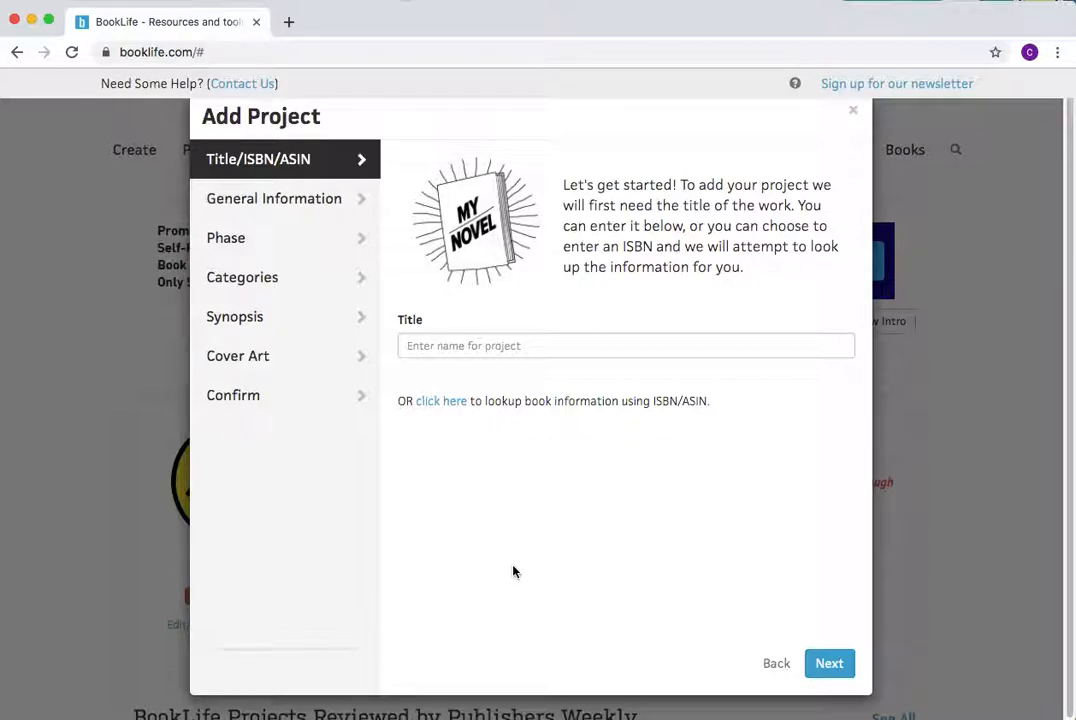
{"action": "left_click", "coordinate": [511, 347]}
{"action": "type", "text": "Mona Lisa"}
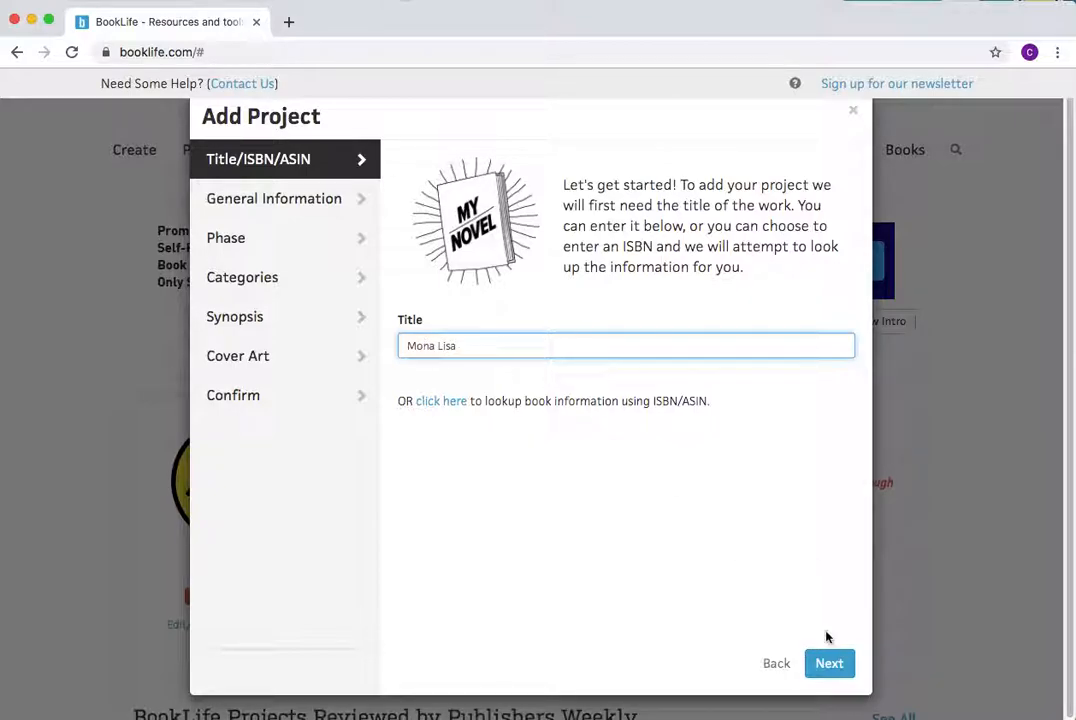
{"action": "left_click", "coordinate": [826, 666]}
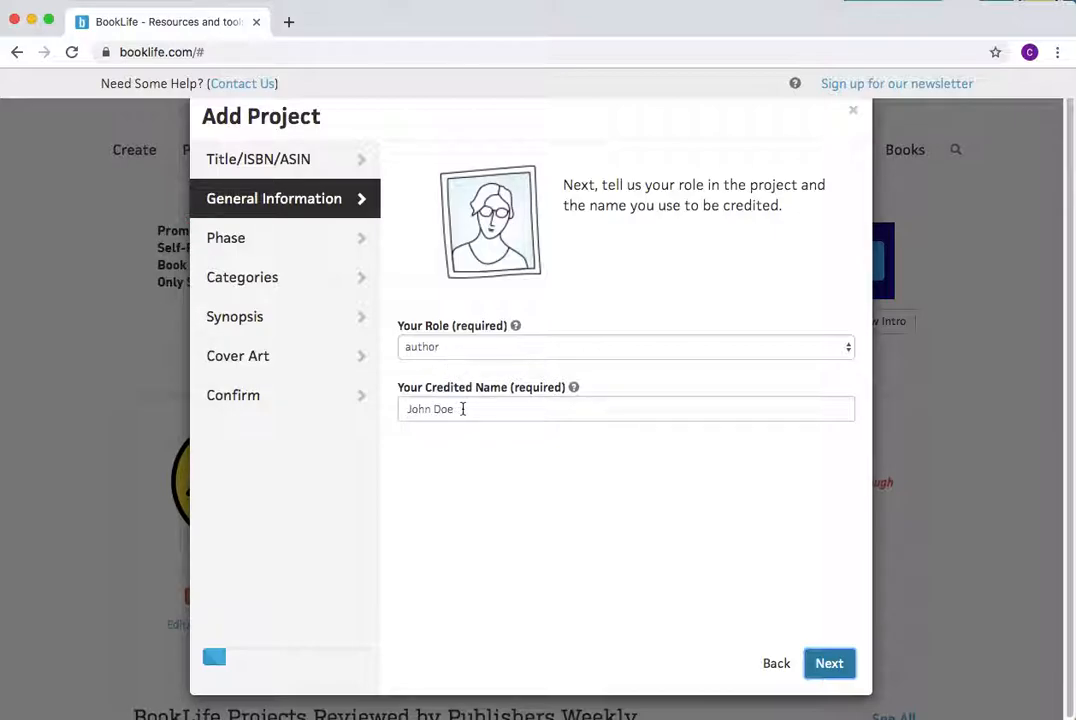
- Re-enter the surname in the credited name, keep the role as author, and continue to the project phase
{"action": "left_click", "coordinate": [463, 409]}
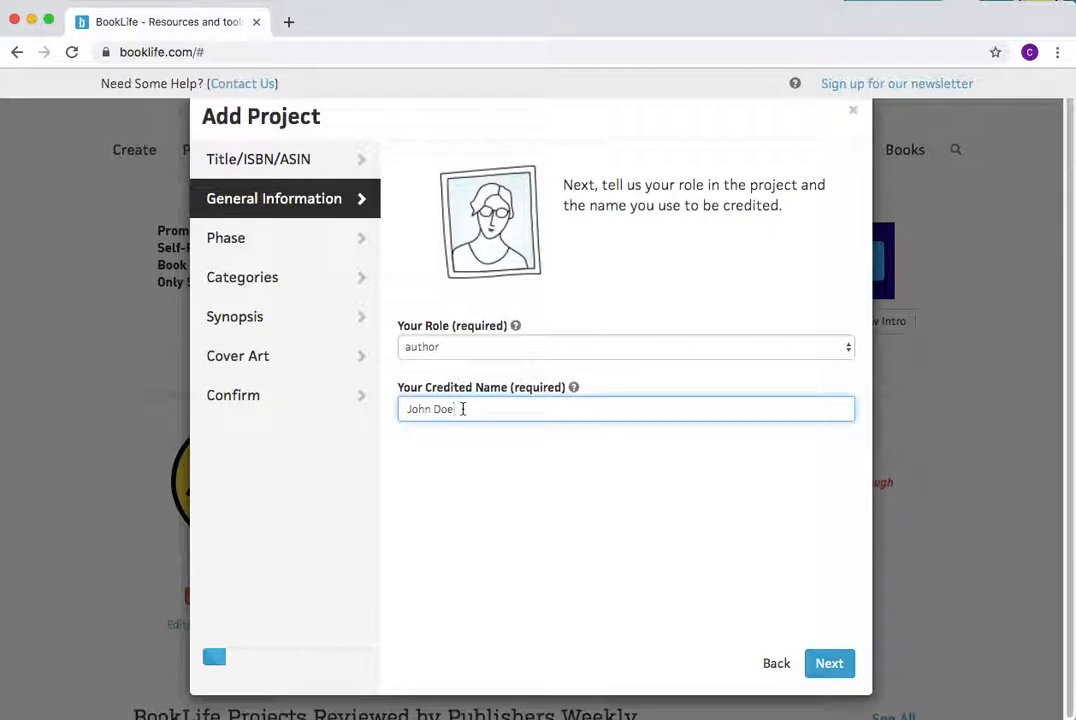
{"action": "key", "text": "BackSpace"}
{"action": "key", "text": "BackSpace"}
{"action": "key", "text": "BackSpace"}
{"action": "key", "text": "BackSpace"}
{"action": "type", "text": "D"}
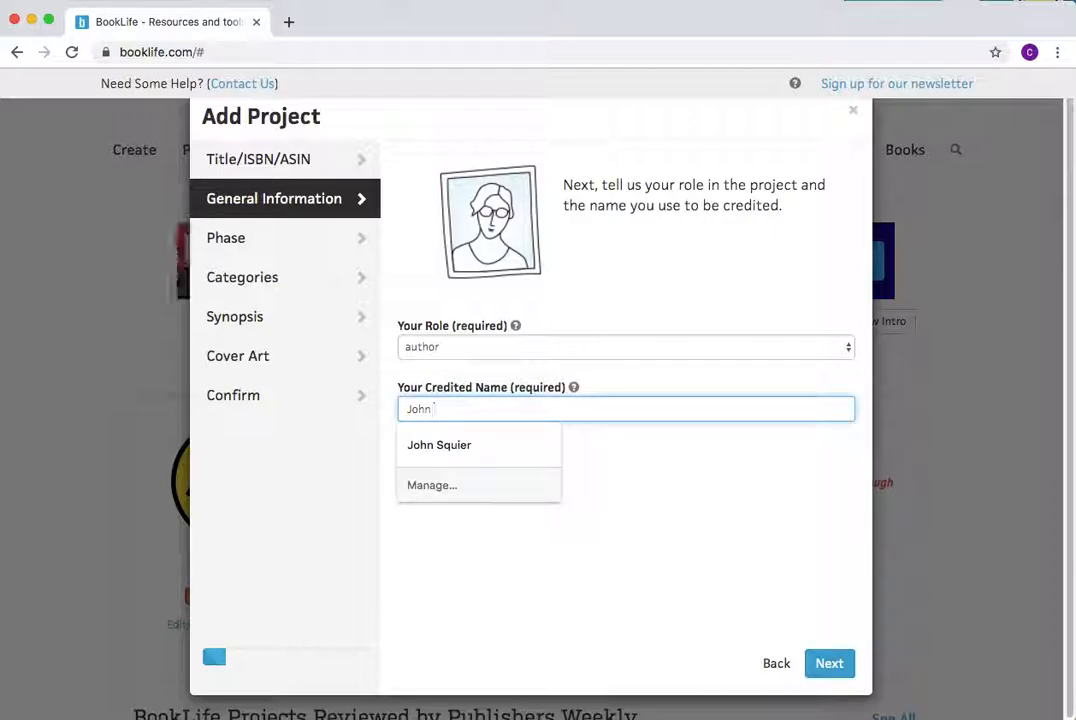
{"action": "type", "text": "oe"}
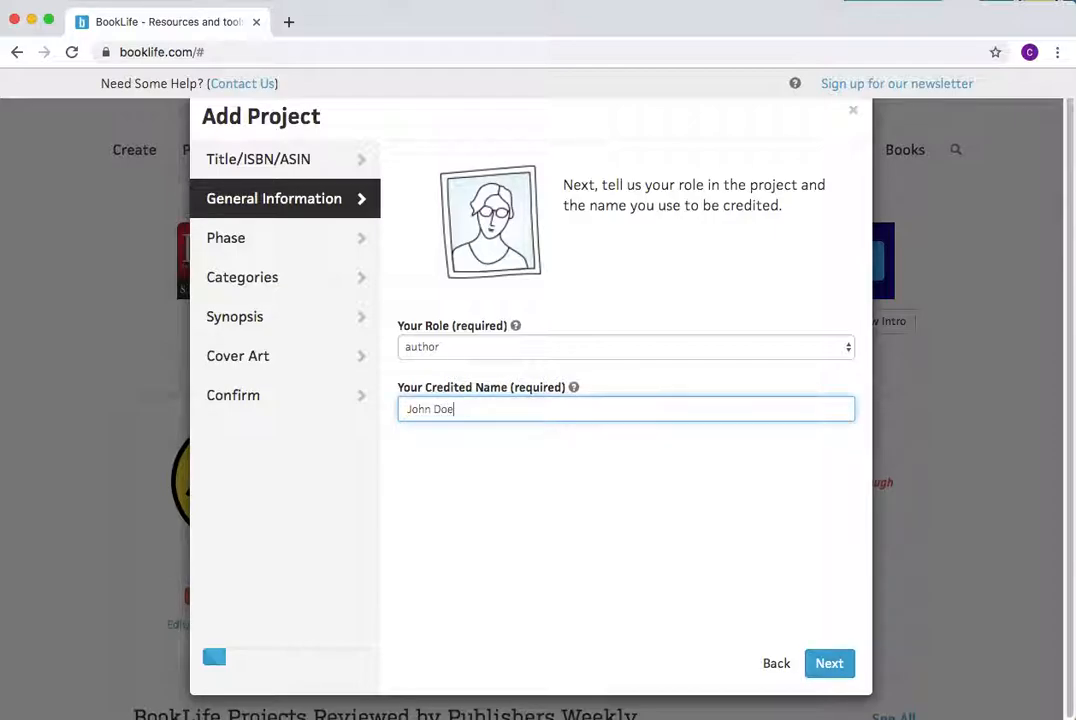
{"action": "left_click", "coordinate": [453, 347]}
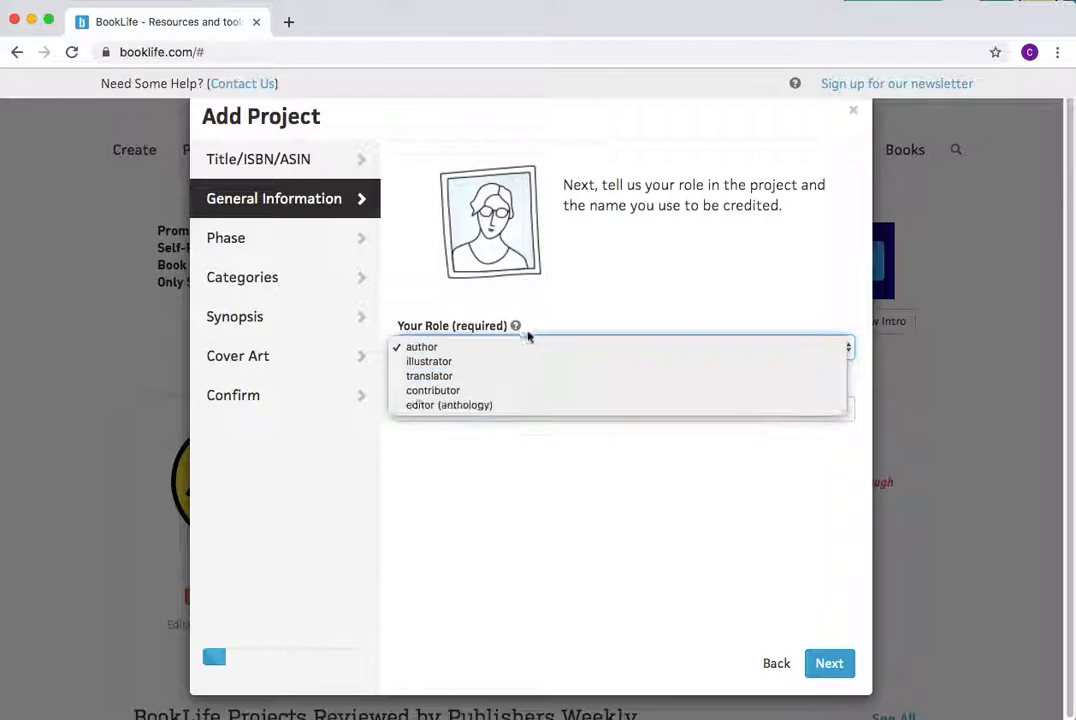
{"action": "left_click", "coordinate": [571, 306]}
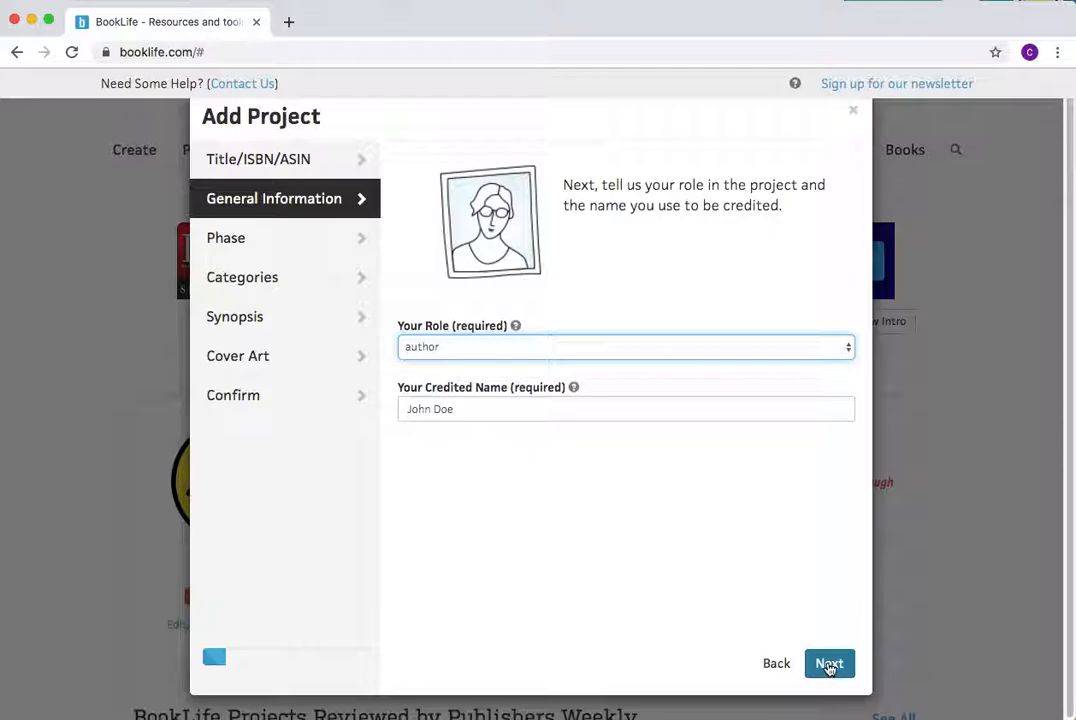
{"action": "left_click", "coordinate": [828, 665]}
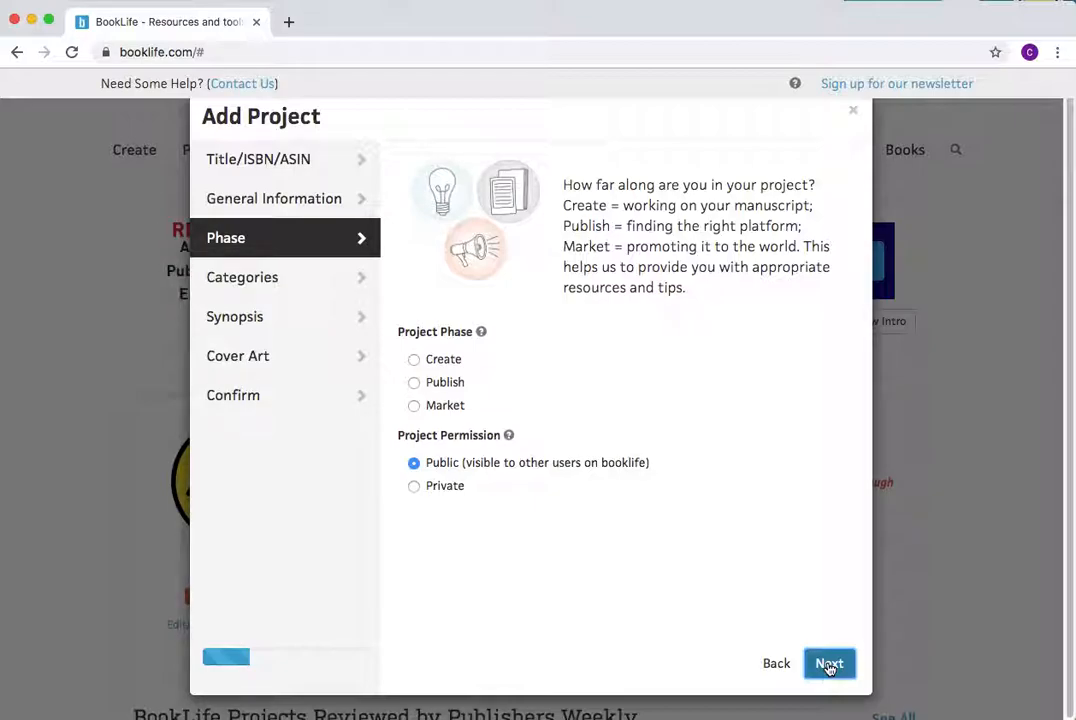
- Set the project phase to Market and the project permission to Private, and continue to the categories
{"action": "left_click", "coordinate": [413, 406]}
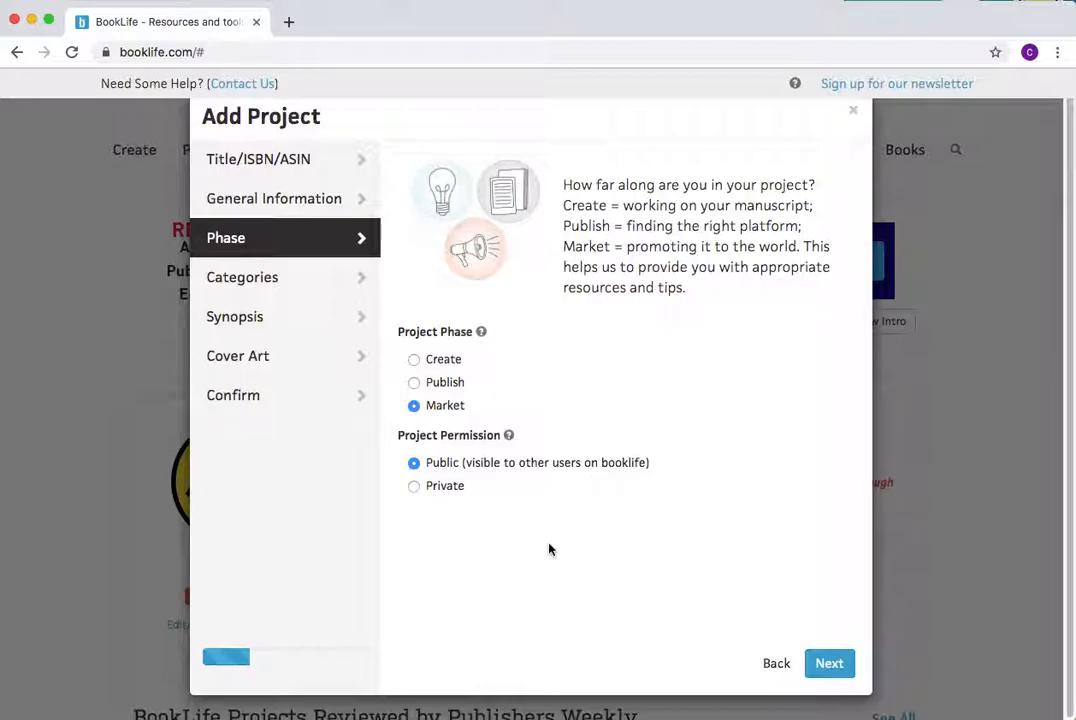
{"action": "left_click", "coordinate": [415, 487]}
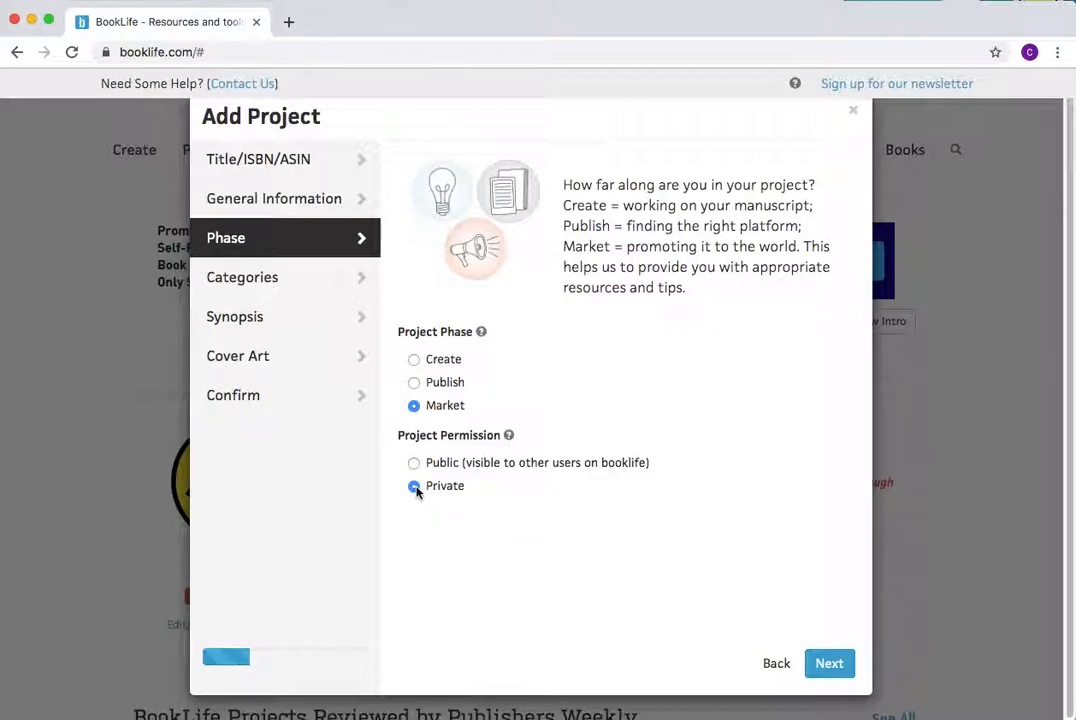
{"action": "left_click", "coordinate": [414, 464]}
{"action": "left_click", "coordinate": [421, 488]}
{"action": "left_click", "coordinate": [831, 668]}
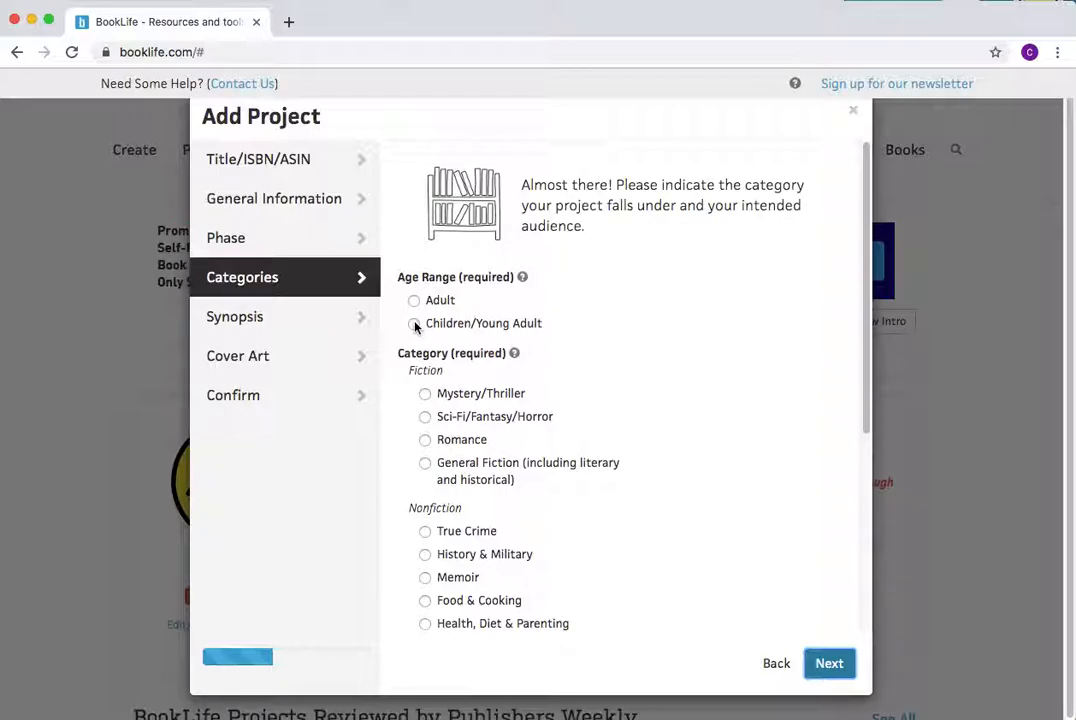
- Set the age range to Children/Young Adult and the category to Romance, and continue to the synopsis
{"action": "left_click", "coordinate": [414, 323]}
{"action": "scroll", "coordinate": [673, 388], "scroll_direction": "down", "scroll_amount": 2}
{"action": "scroll", "coordinate": [673, 388], "scroll_direction": "down", "scroll_amount": 6}
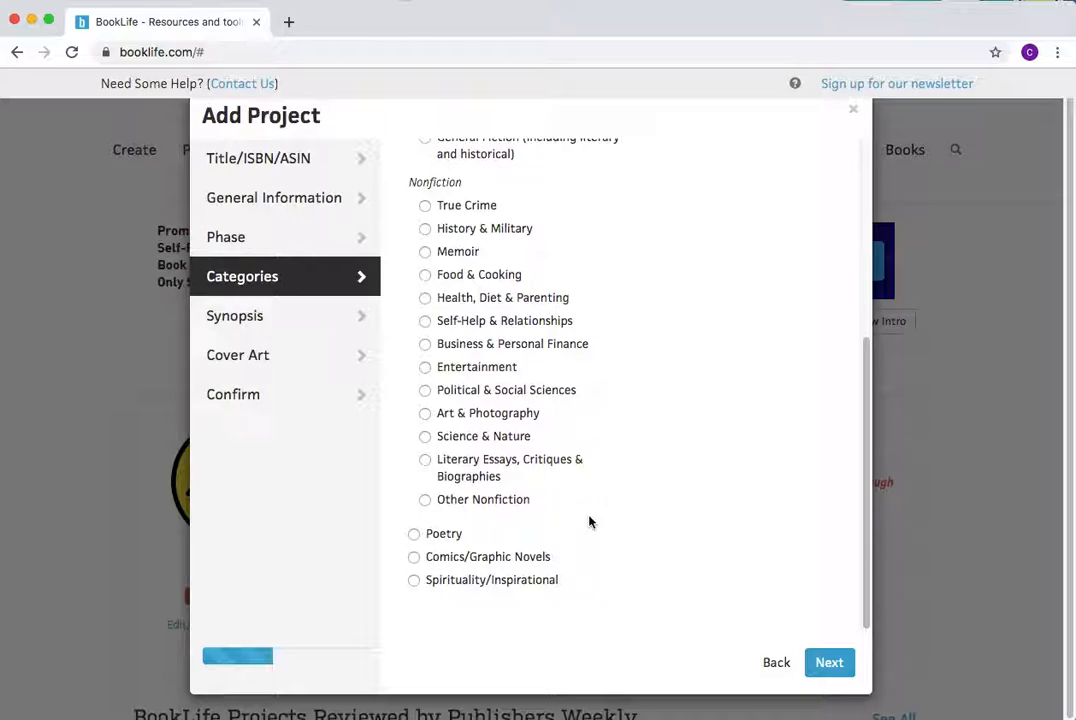
{"action": "scroll", "coordinate": [589, 521], "scroll_direction": "up", "scroll_amount": 5}
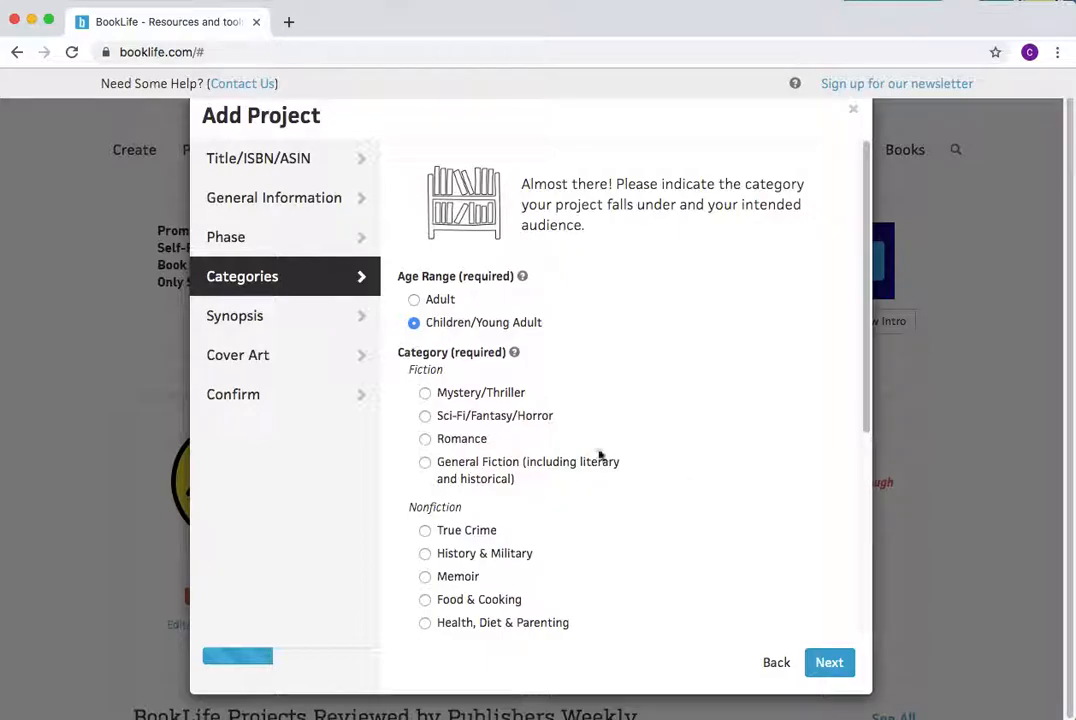
{"action": "left_click", "coordinate": [425, 439]}
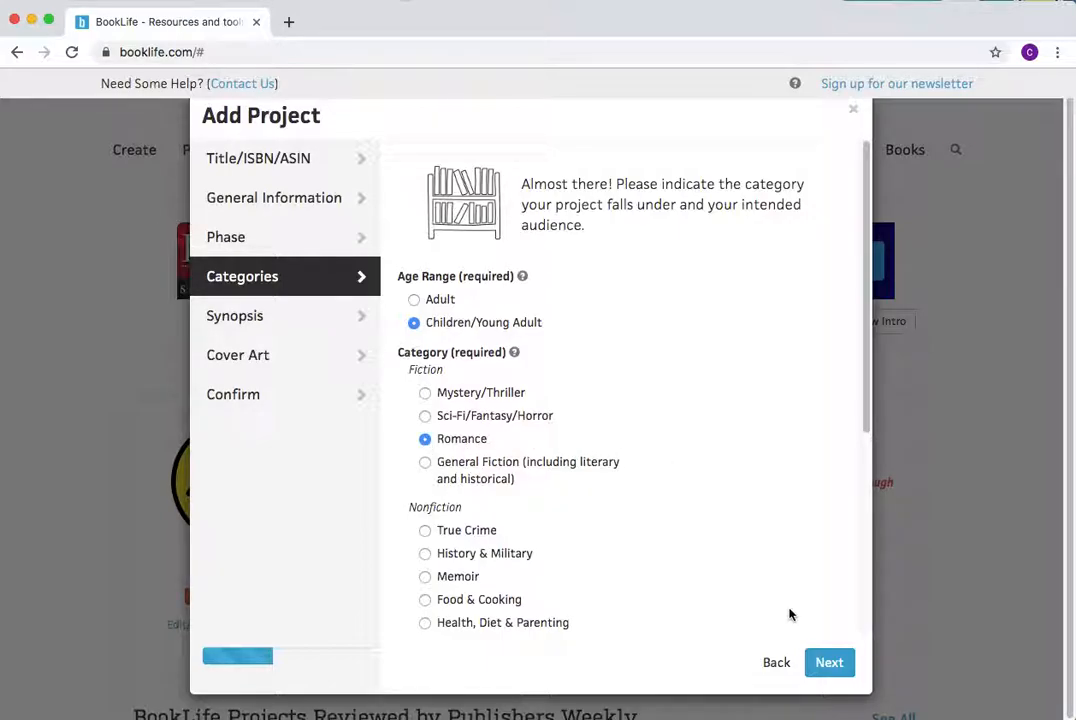
{"action": "left_click", "coordinate": [834, 664]}
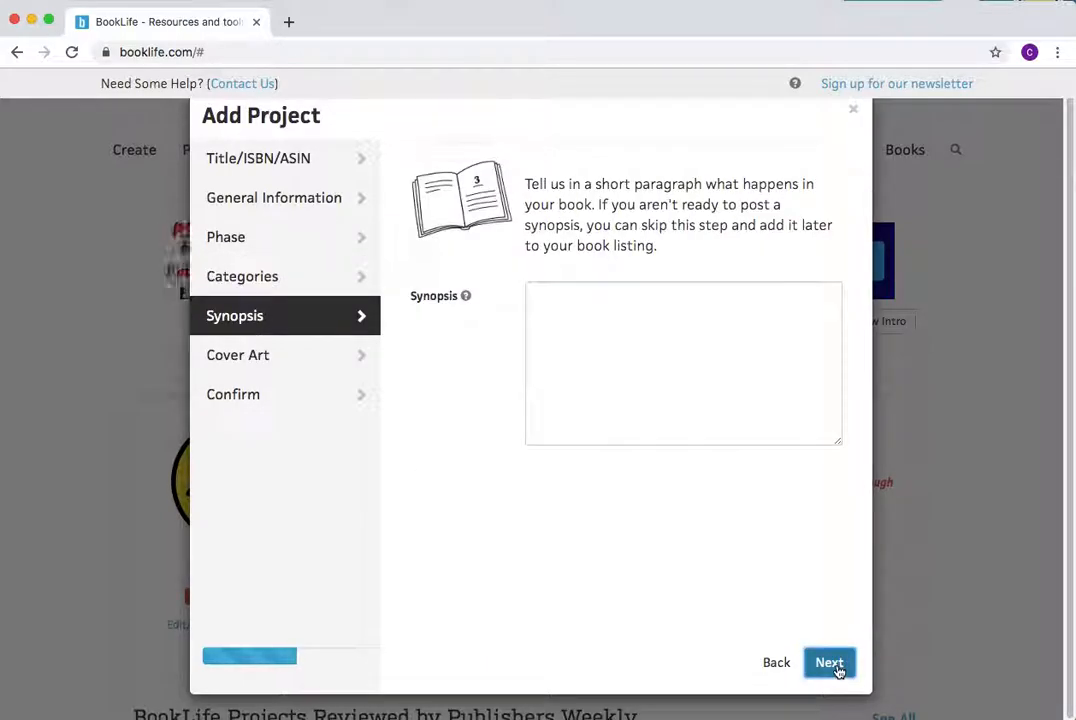
- Enter "This is a synopsis." as the book's synopsis and continue to the cover art
{"action": "left_click", "coordinate": [608, 351]}
{"action": "type", "text": "This is a syno"}
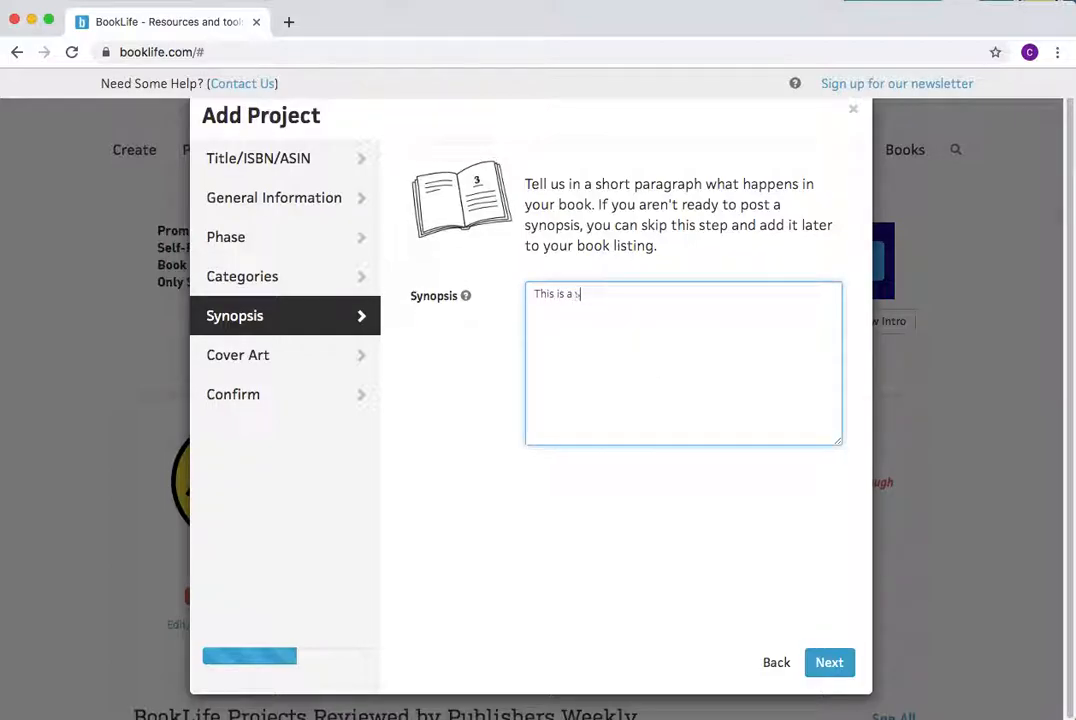
{"action": "type", "text": "psis."}
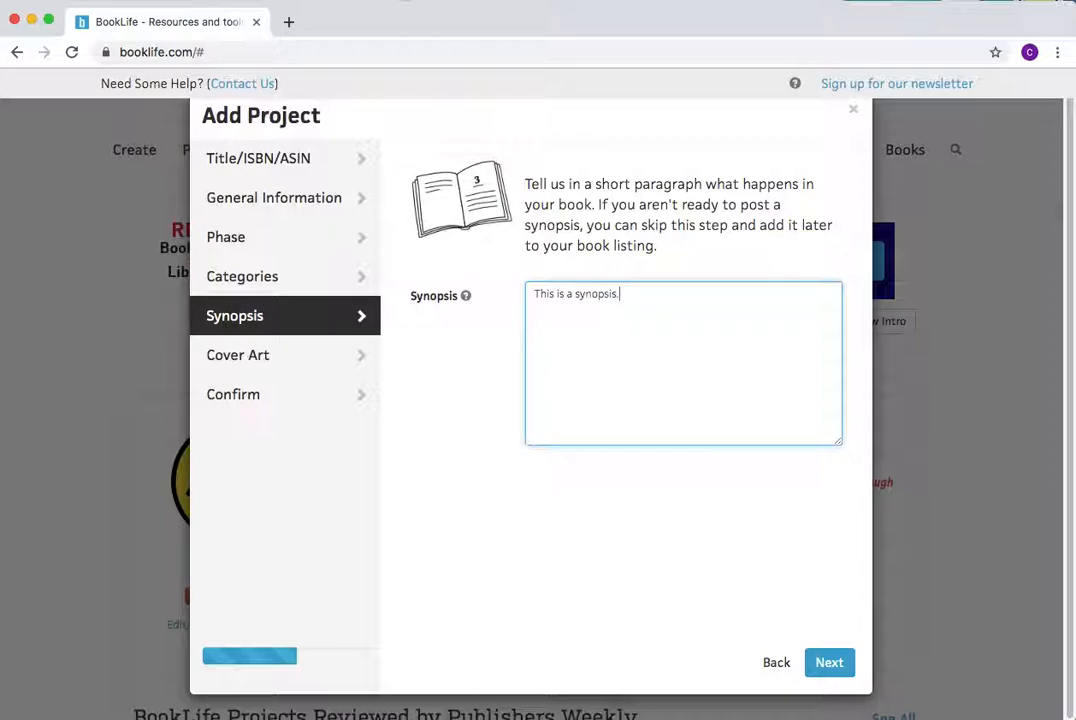
{"action": "left_click", "coordinate": [829, 670]}
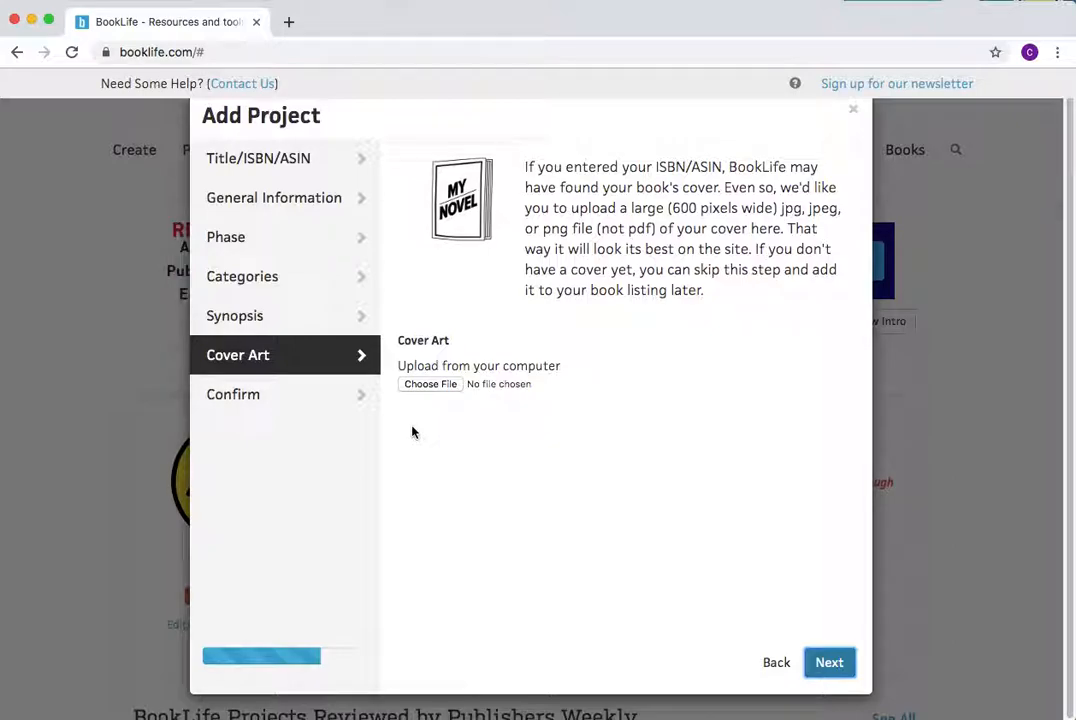
- Skip the cover art upload and submit the new project
{"action": "left_click", "coordinate": [828, 664]}
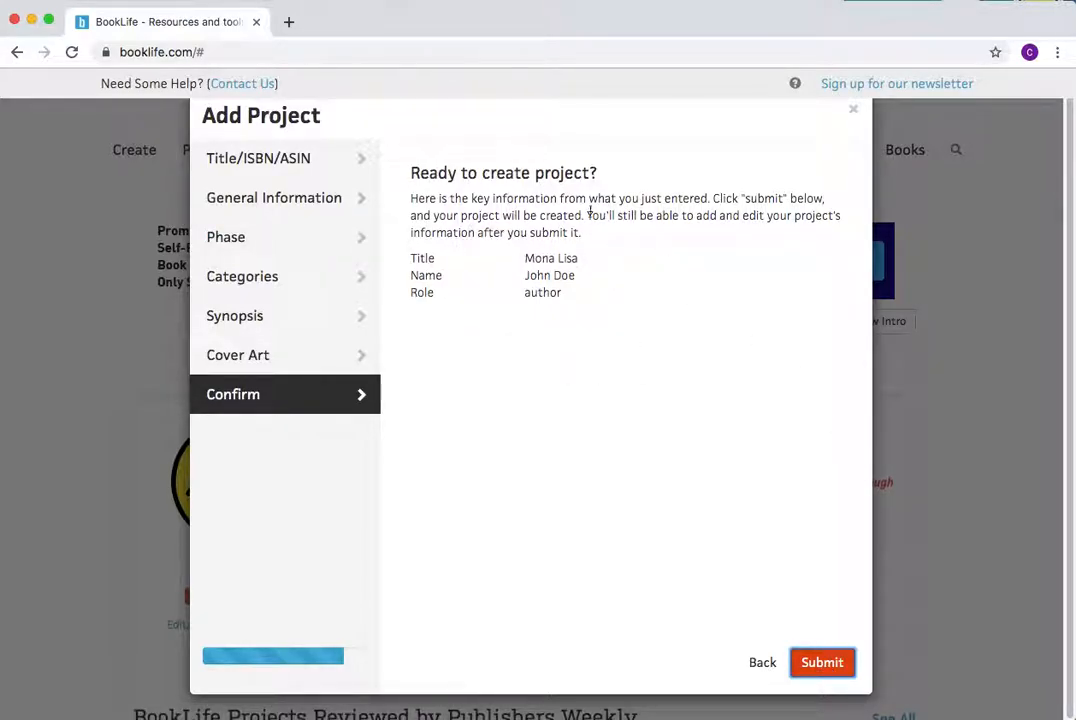
{"action": "left_click", "coordinate": [822, 665]}
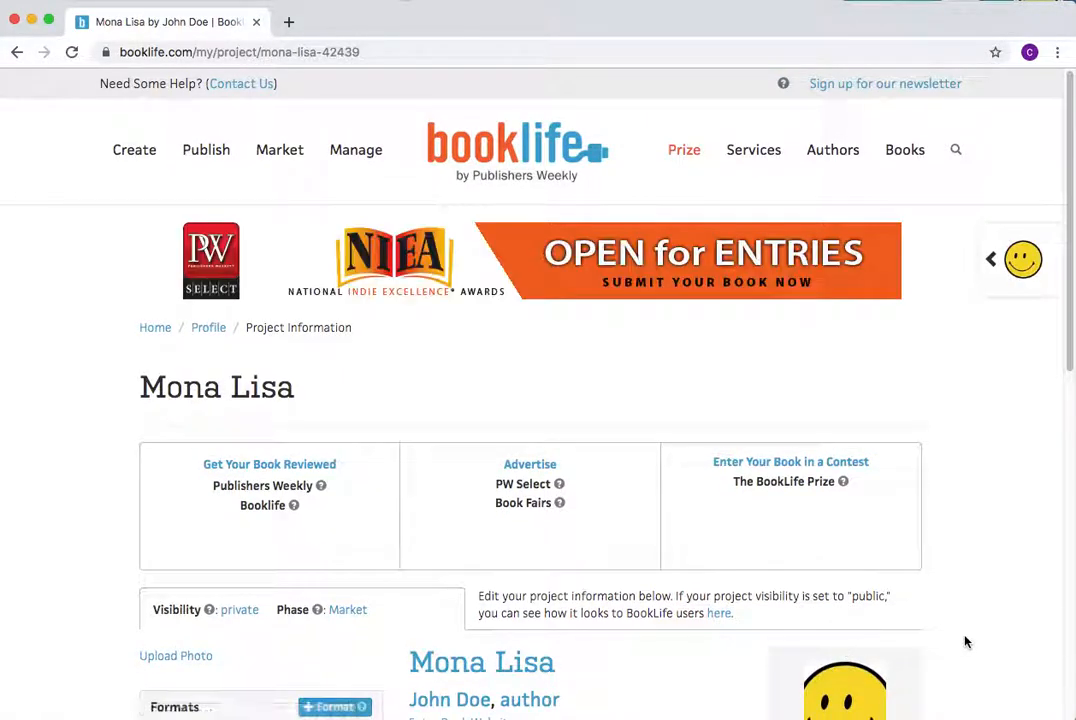
- Change the book title on the project page to "Mona Liza" and save it
{"action": "scroll", "coordinate": [987, 631], "scroll_direction": "down", "scroll_amount": 3}
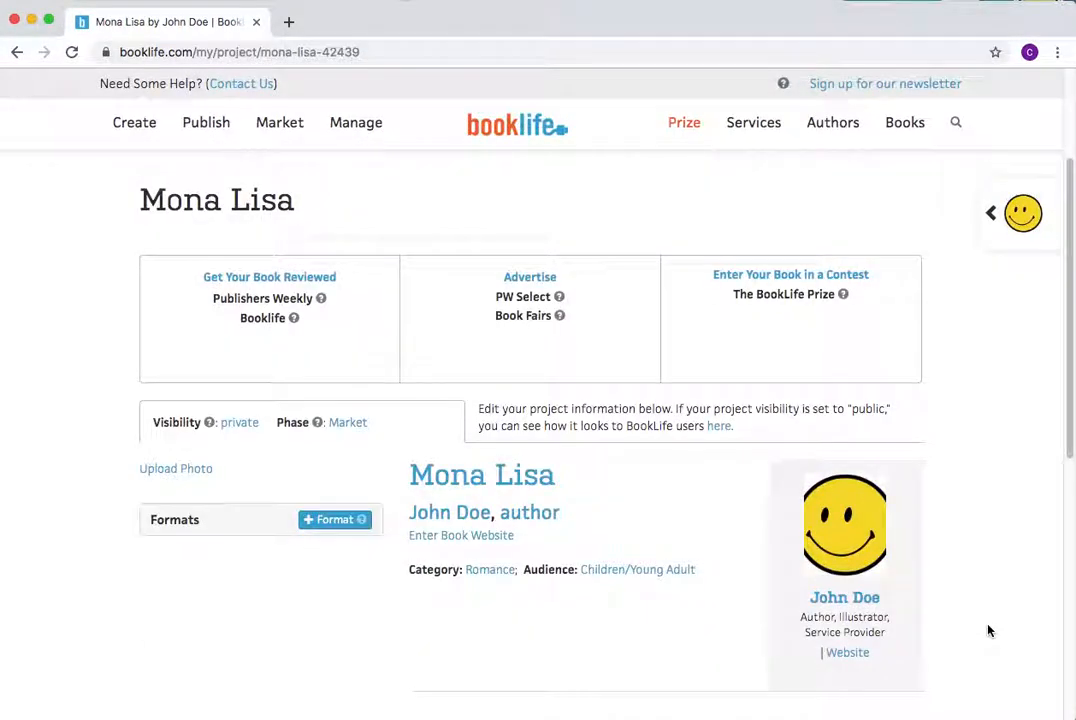
{"action": "scroll", "coordinate": [987, 631], "scroll_direction": "up", "scroll_amount": 1}
{"action": "scroll", "coordinate": [987, 631], "scroll_direction": "down", "scroll_amount": 1}
{"action": "scroll", "coordinate": [987, 631], "scroll_direction": "down", "scroll_amount": 1}
{"action": "scroll", "coordinate": [987, 631], "scroll_direction": "up", "scroll_amount": 1}
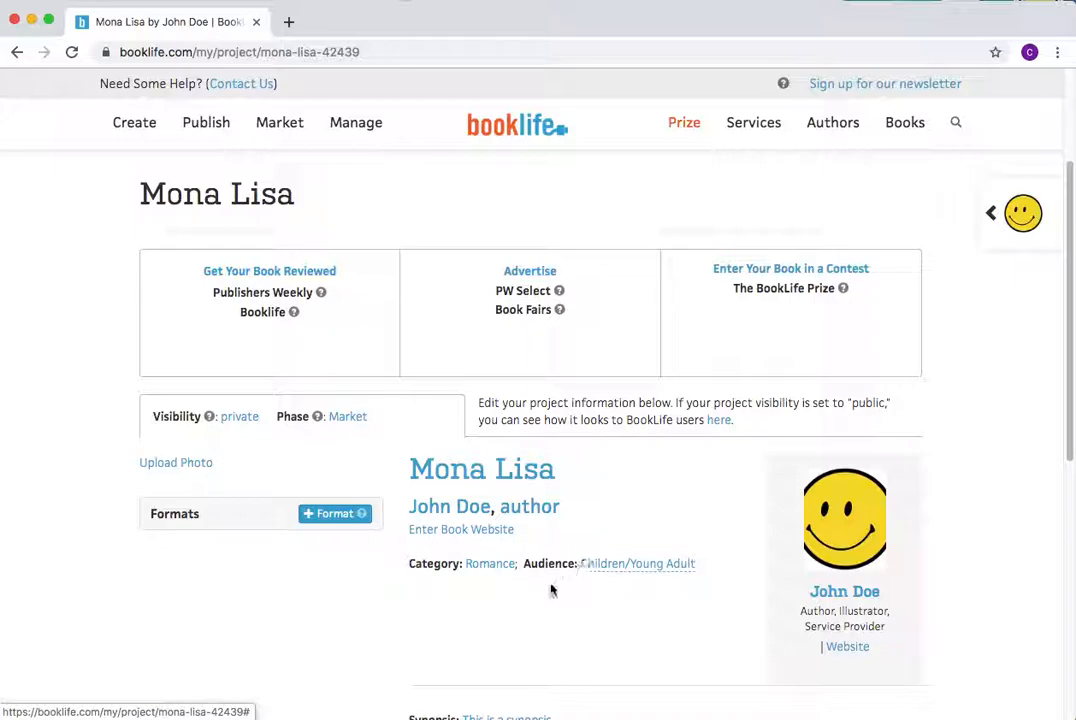
{"action": "left_click", "coordinate": [479, 481]}
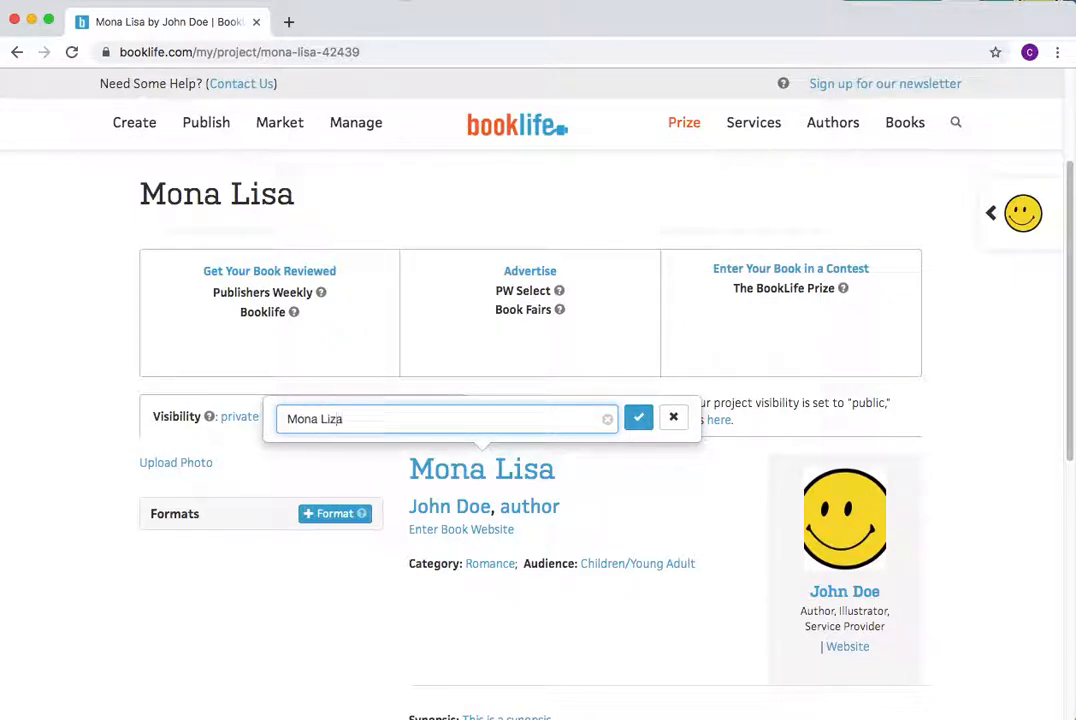
{"action": "left_click", "coordinate": [639, 418]}
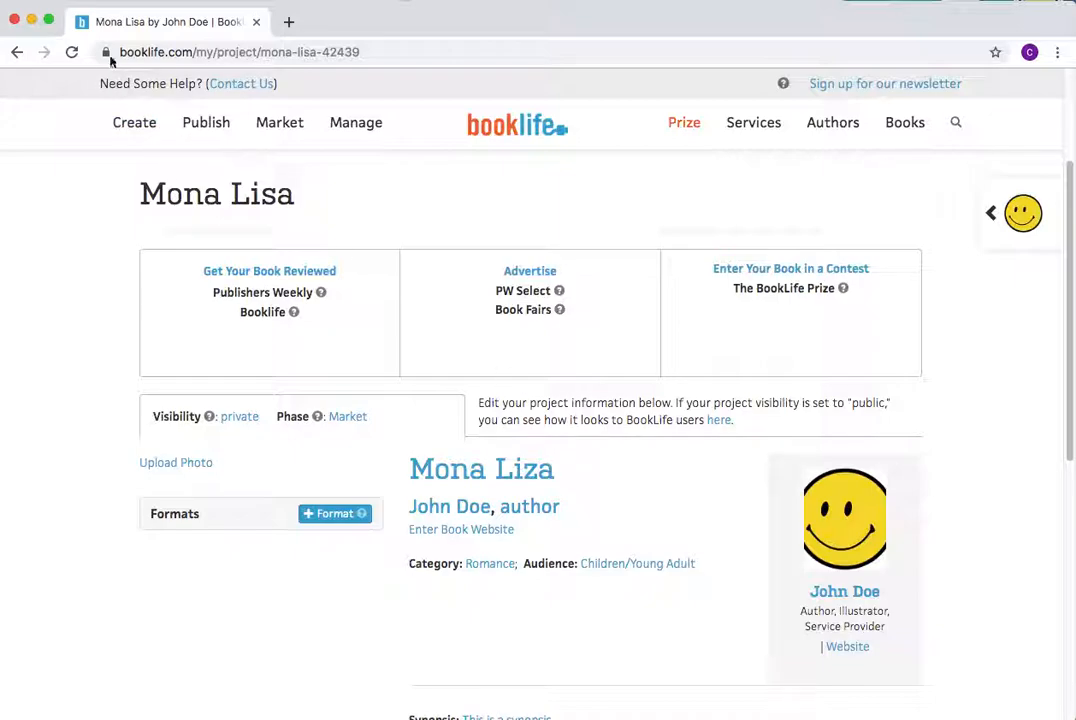
- Reload the project page, then return to the home page and reopen the Mona Liza project
{"action": "left_click", "coordinate": [71, 52]}
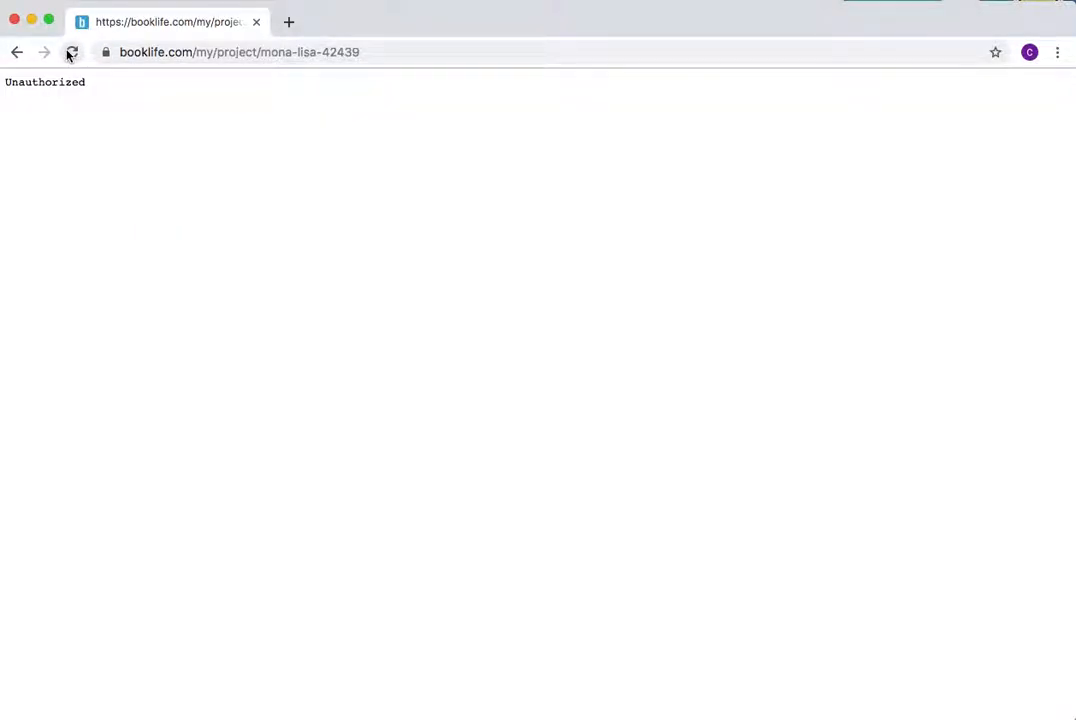
{"action": "left_click", "coordinate": [15, 52]}
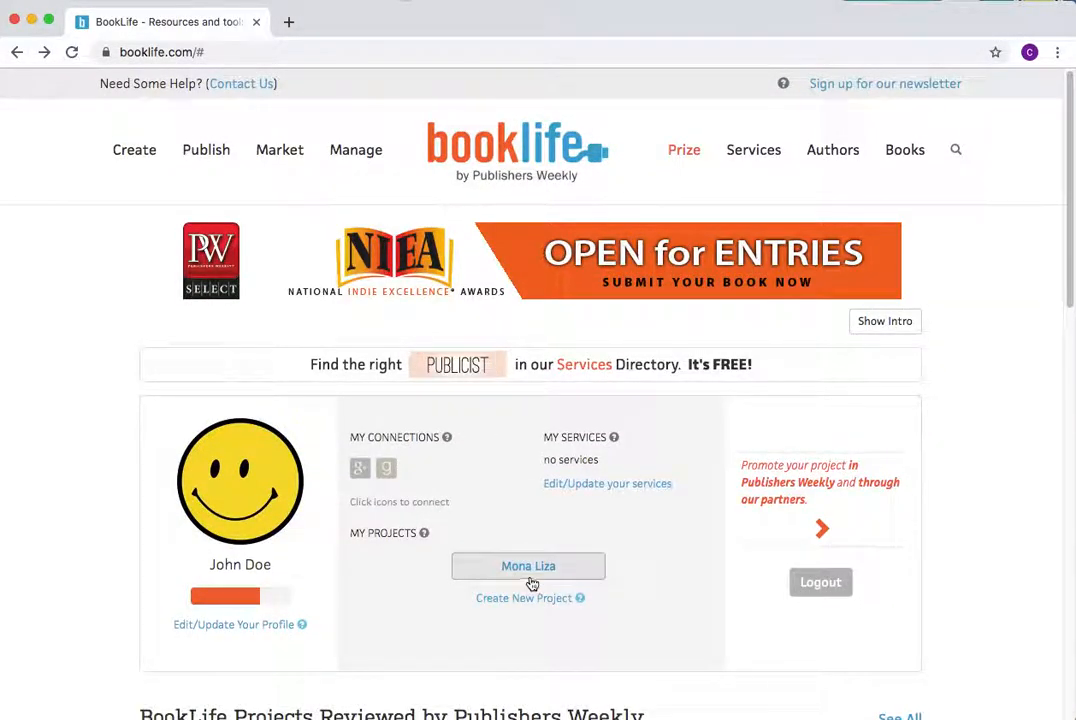
{"action": "left_click", "coordinate": [538, 568]}
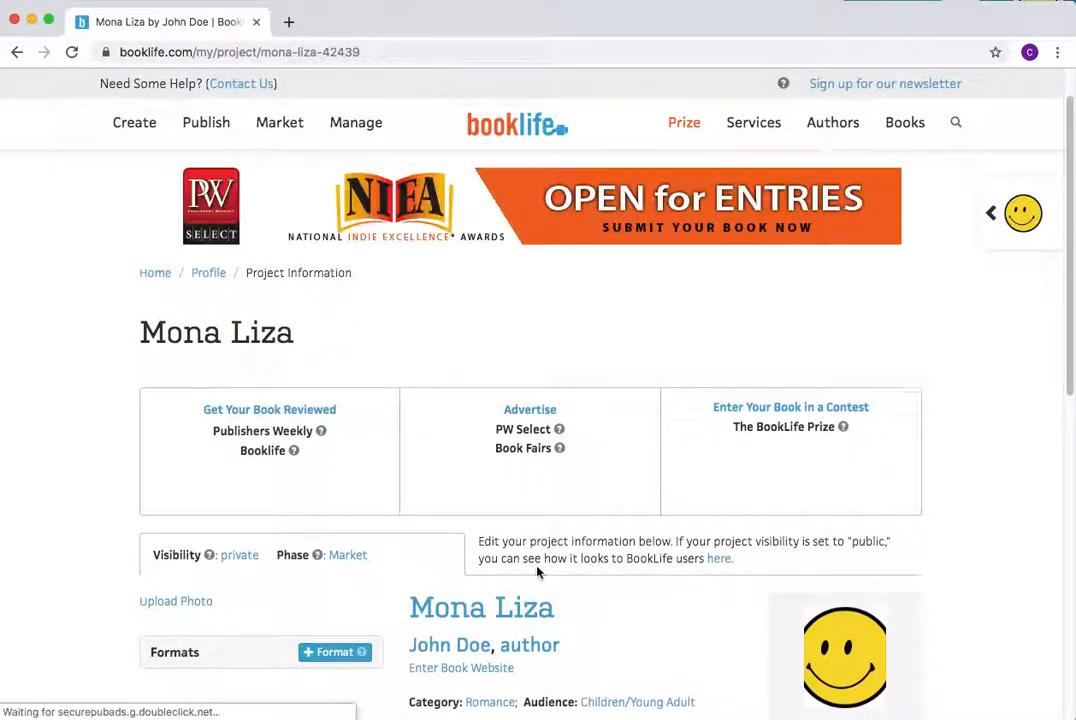
- Upload mona-lisa.jpg!Large.jpg from the Desktop as the project's cover photo and save it
{"action": "scroll", "coordinate": [1049, 564], "scroll_direction": "down", "scroll_amount": 3}
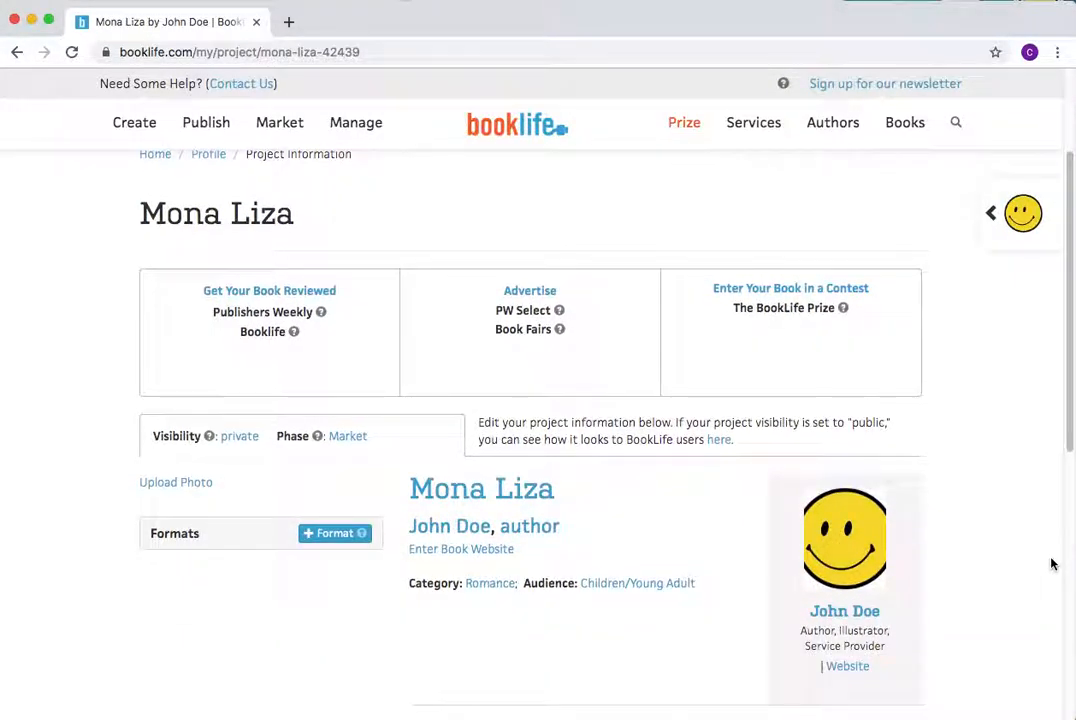
{"action": "left_click", "coordinate": [191, 491]}
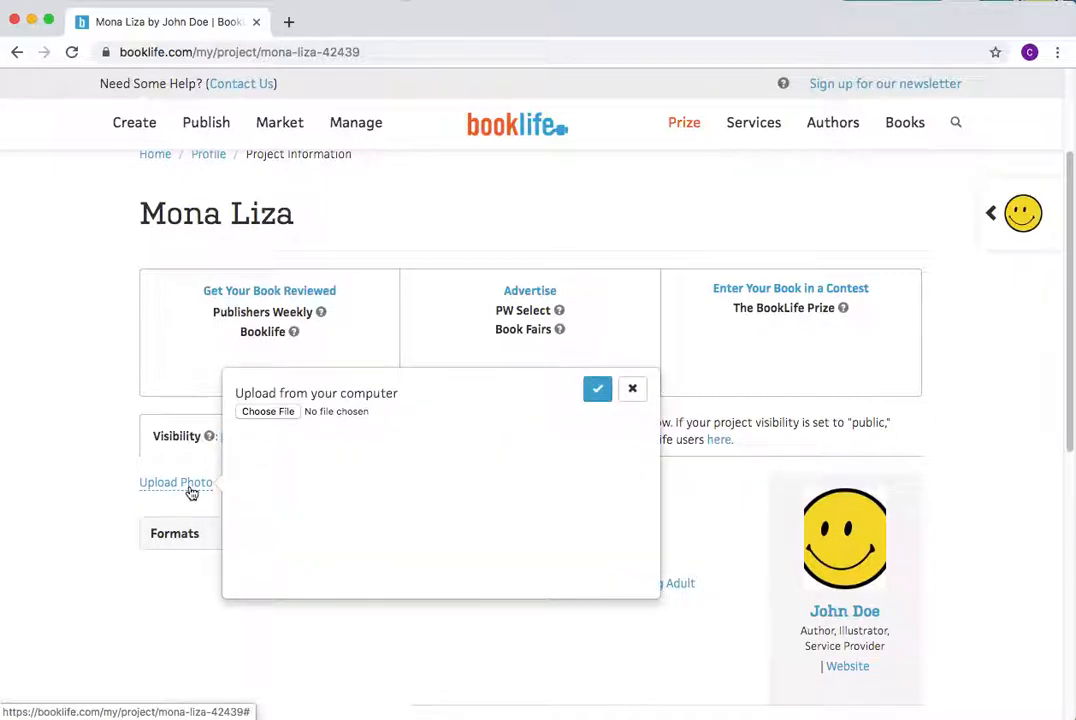
{"action": "left_click", "coordinate": [269, 413]}
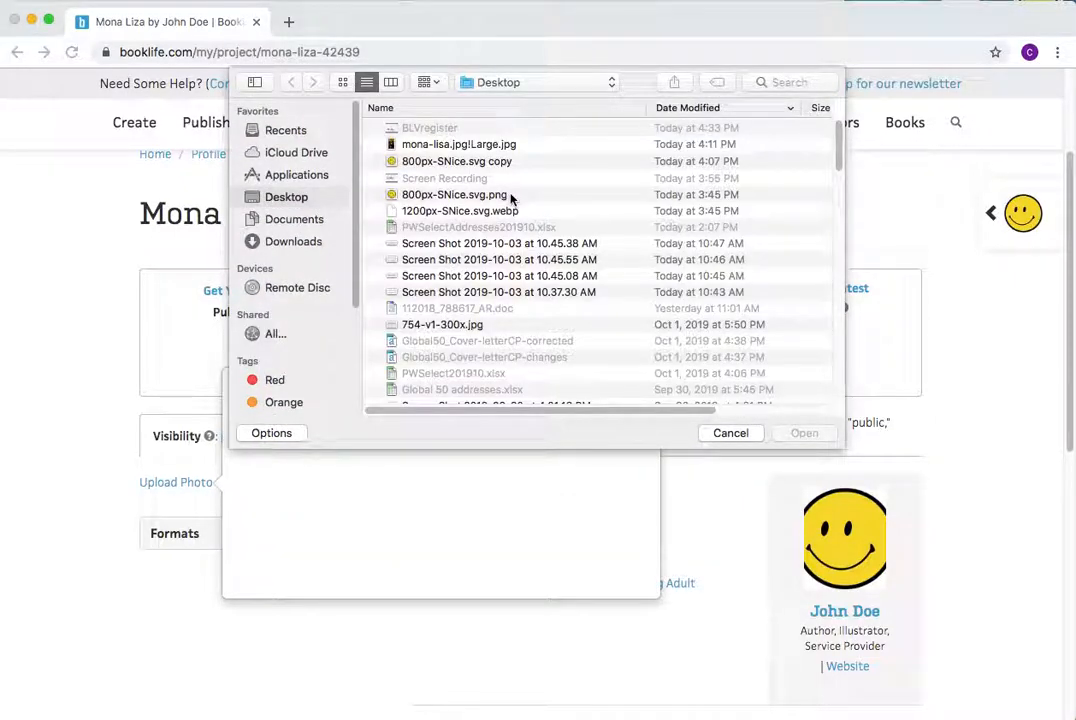
{"action": "left_click", "coordinate": [484, 146]}
{"action": "double_click", "coordinate": [484, 146]}
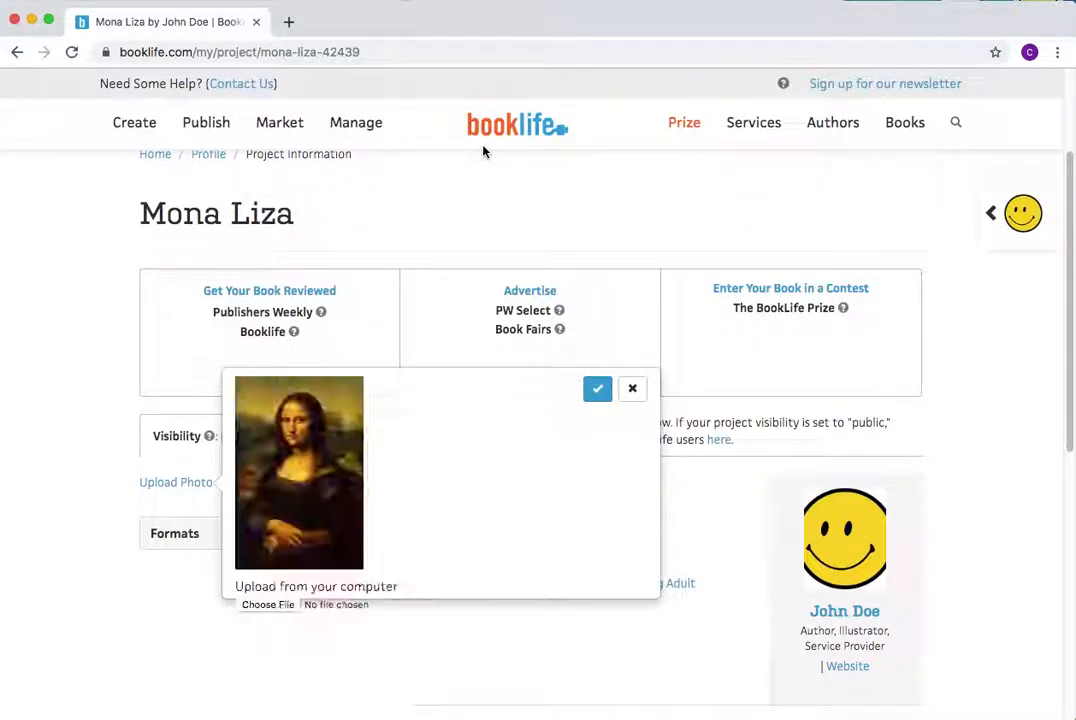
{"action": "left_click", "coordinate": [597, 388]}
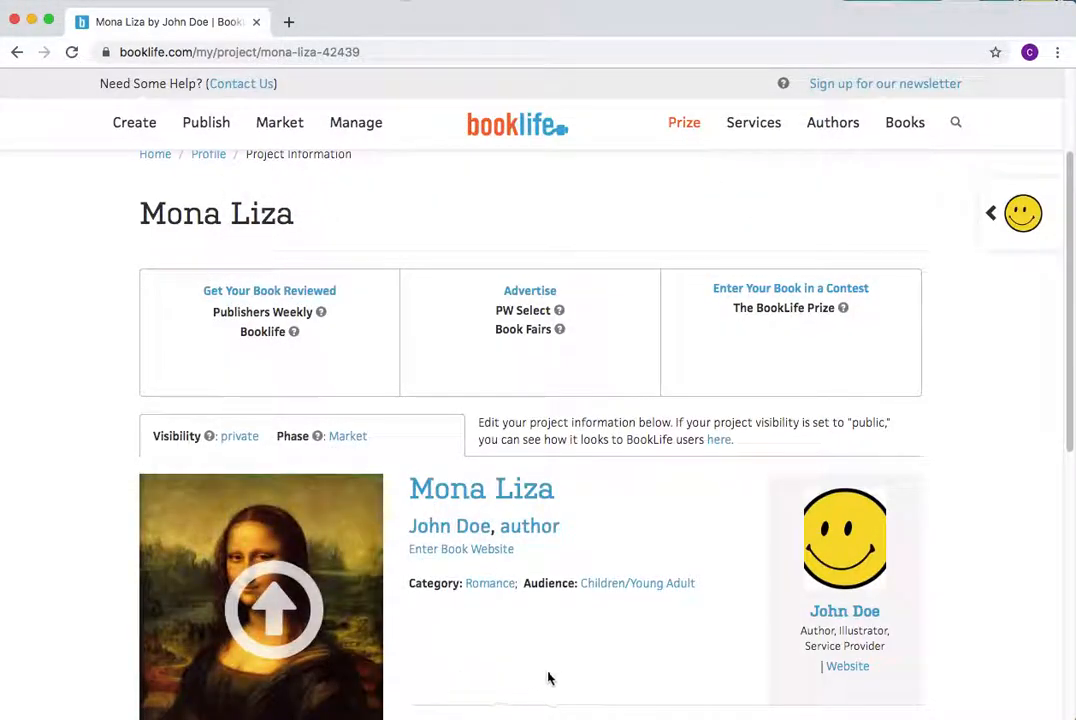
- View the cover image's upload options on the project page and close them without choosing a file
{"action": "scroll", "coordinate": [576, 675], "scroll_direction": "down", "scroll_amount": 2}
{"action": "scroll", "coordinate": [576, 675], "scroll_direction": "down", "scroll_amount": 1}
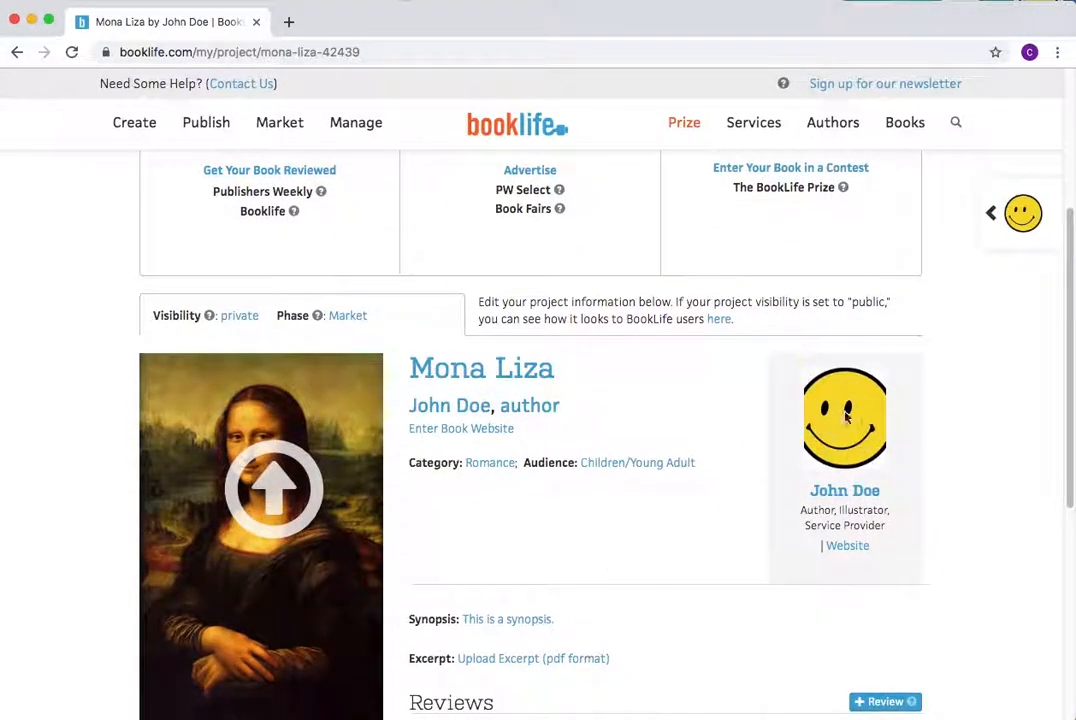
{"action": "left_click", "coordinate": [279, 500]}
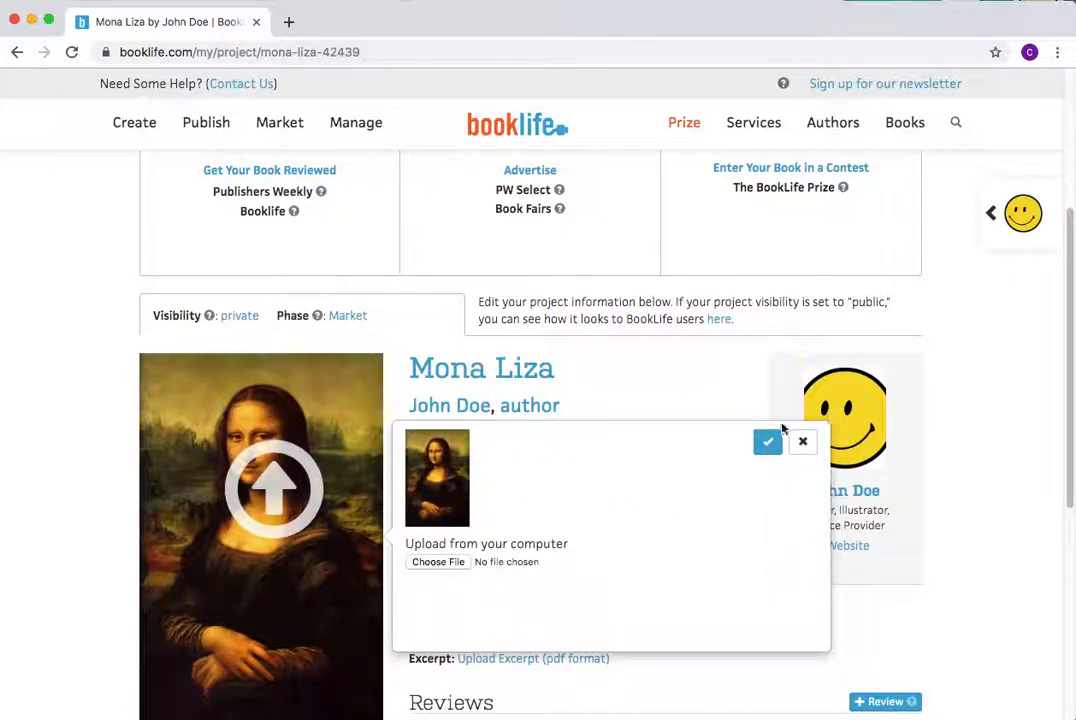
{"action": "left_click", "coordinate": [802, 442]}
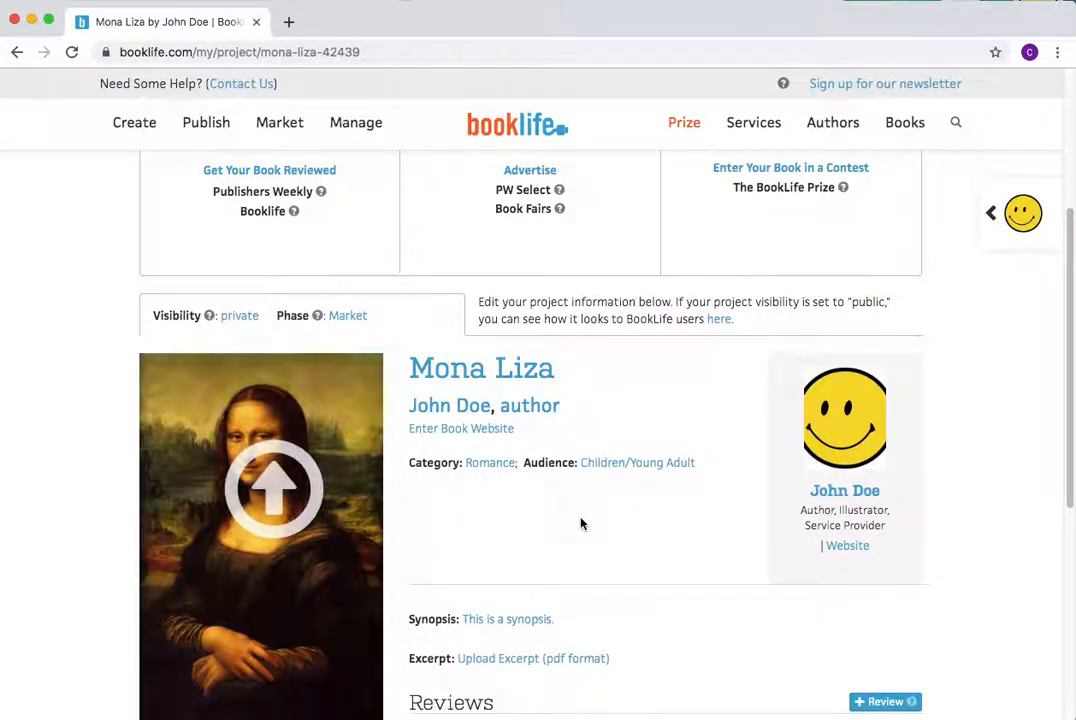
- Open the synopsis editor and the PDF excerpt upload in turn, confirming each without making changes
{"action": "scroll", "coordinate": [565, 524], "scroll_direction": "down", "scroll_amount": 3}
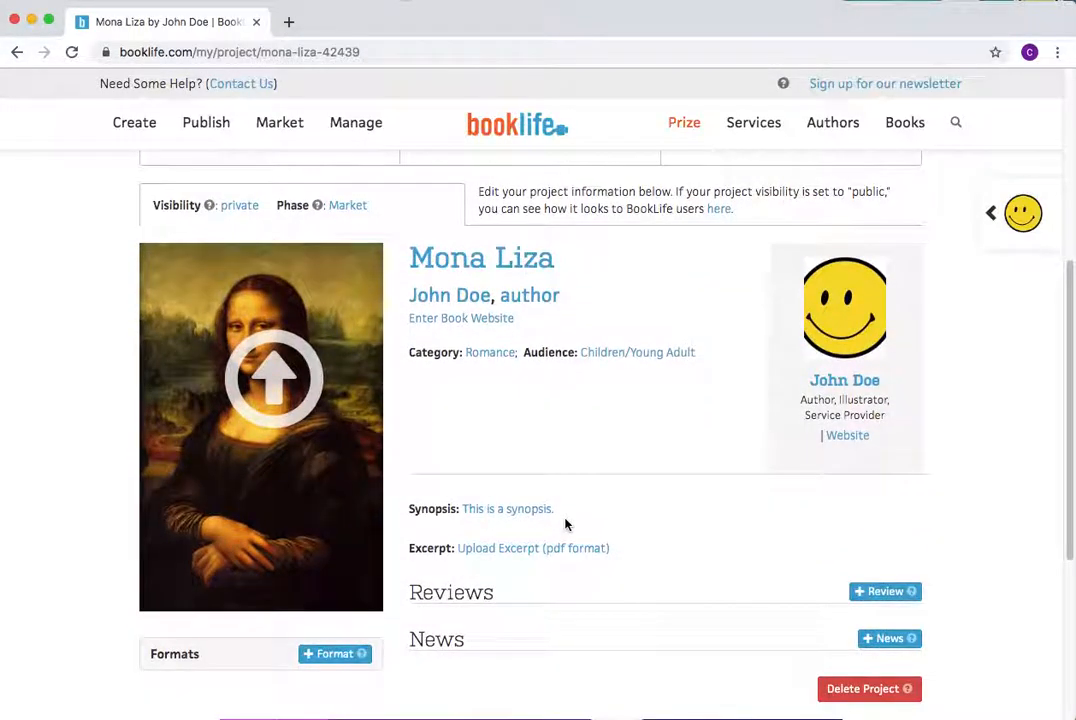
{"action": "left_click", "coordinate": [510, 496]}
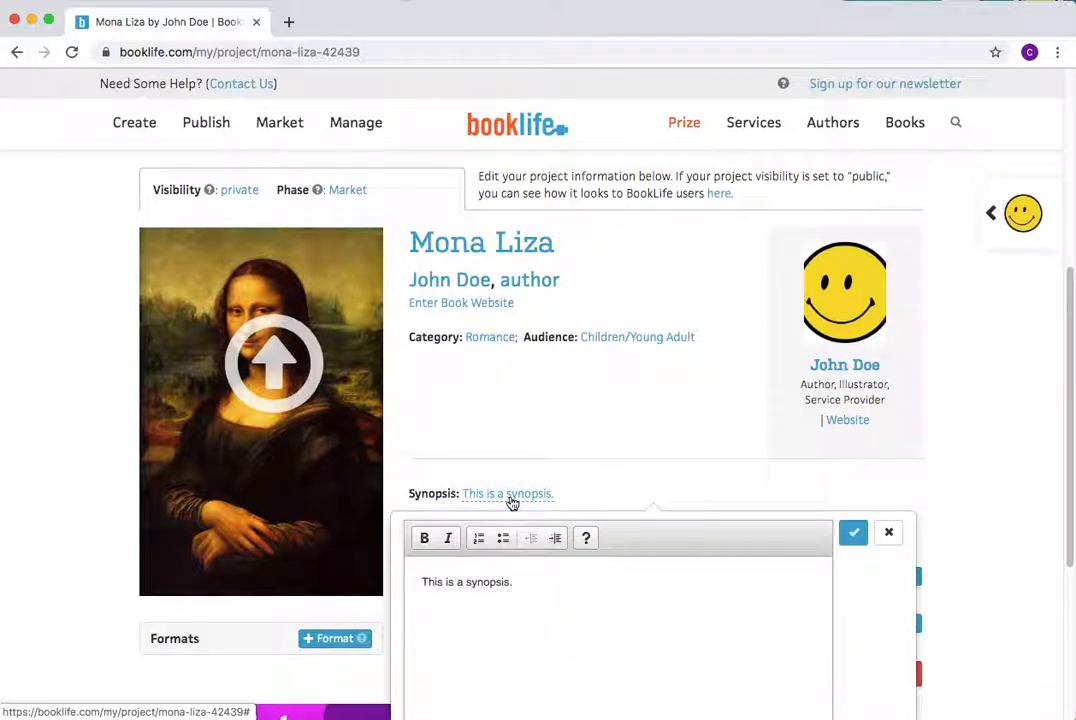
{"action": "left_click", "coordinate": [853, 533]}
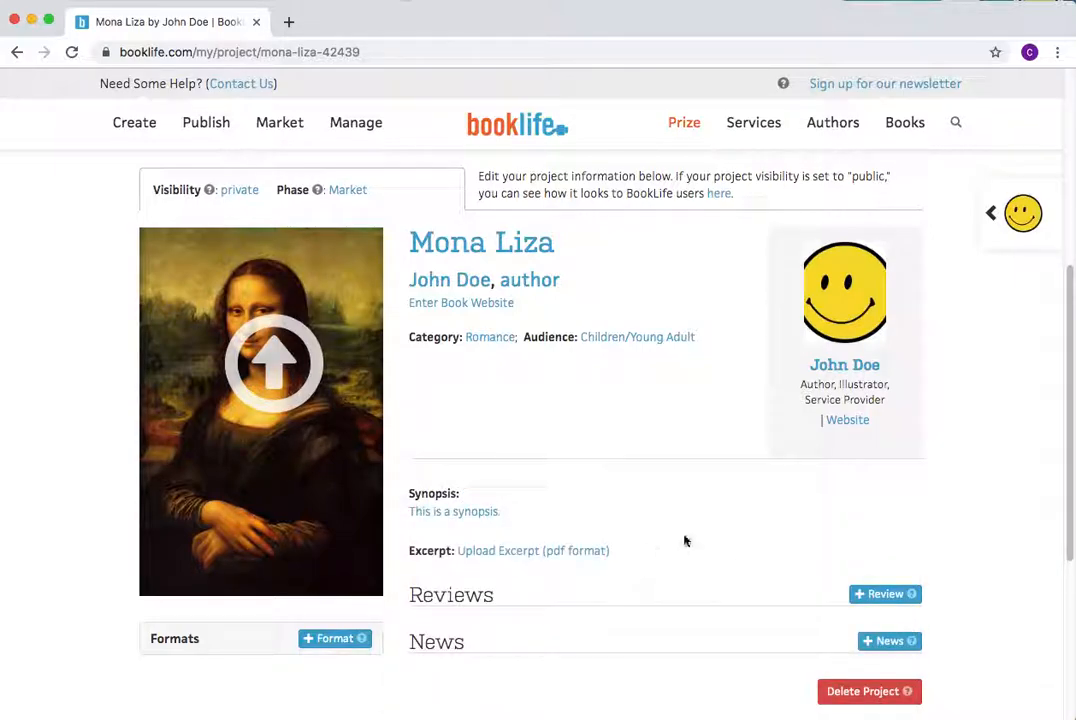
{"action": "left_click", "coordinate": [518, 551]}
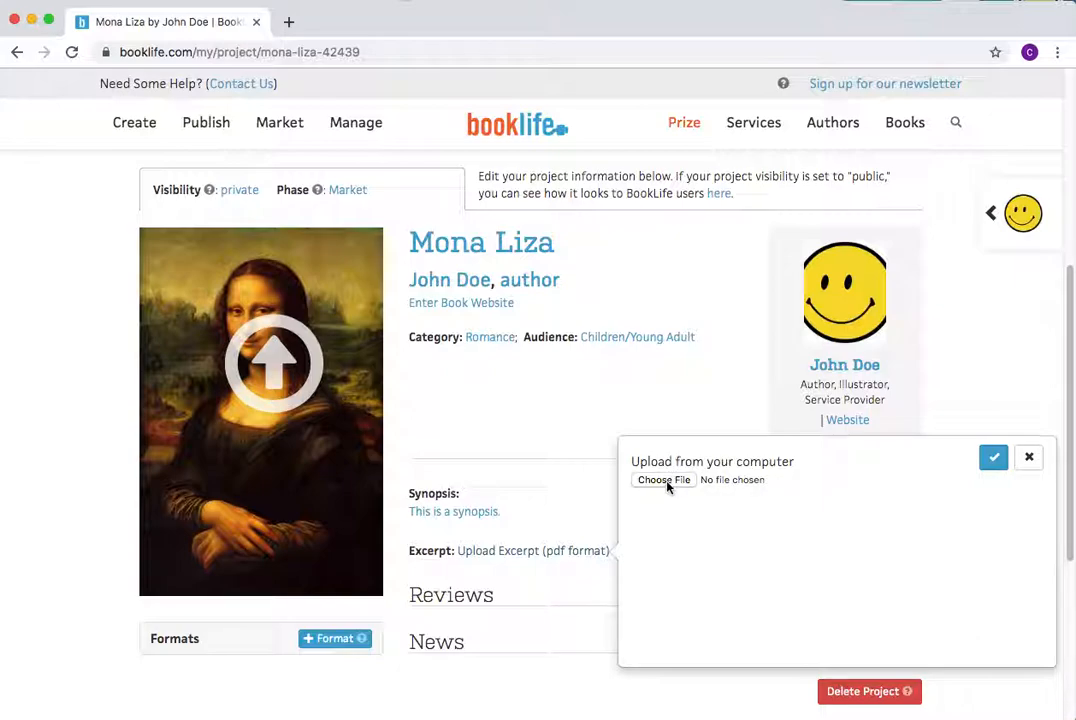
{"action": "left_click", "coordinate": [995, 459]}
- Start a new project review with the source "Amazon User" and the post text "This is the review."
{"action": "scroll", "coordinate": [757, 545], "scroll_direction": "down", "scroll_amount": 2}
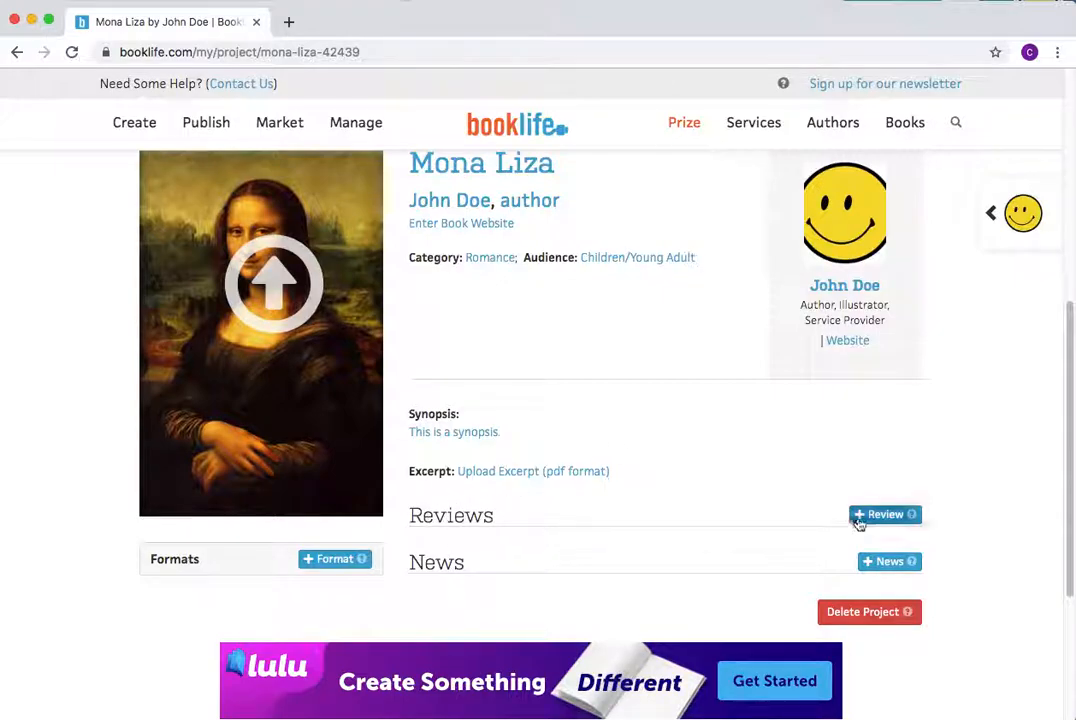
{"action": "left_click", "coordinate": [868, 518]}
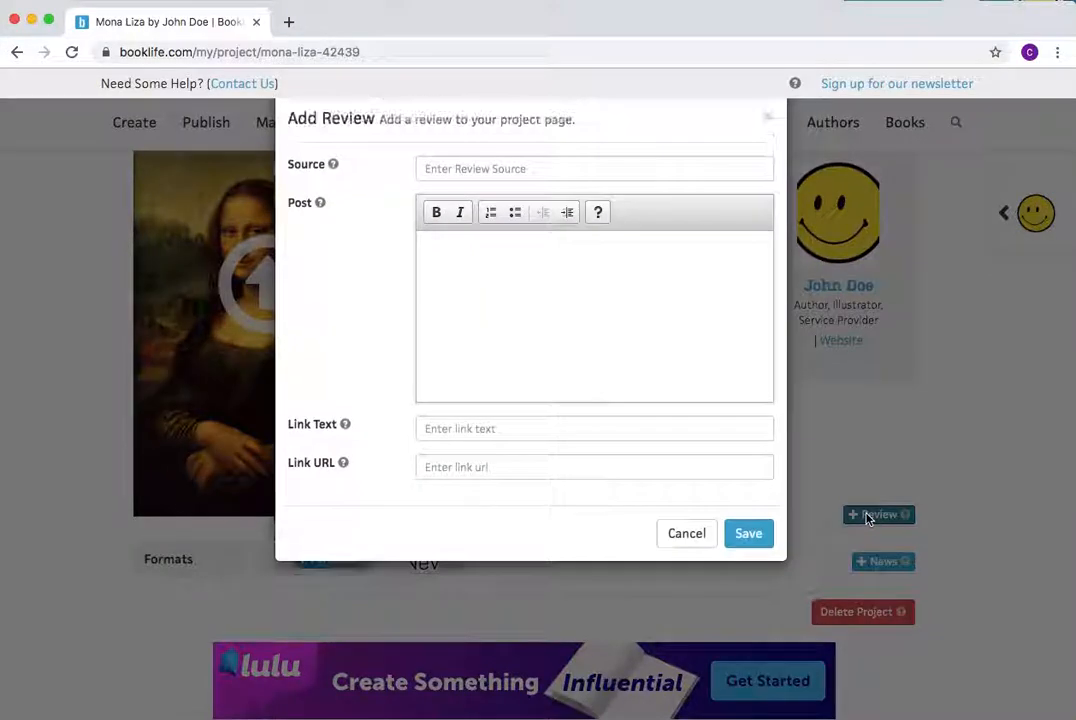
{"action": "left_click", "coordinate": [440, 170]}
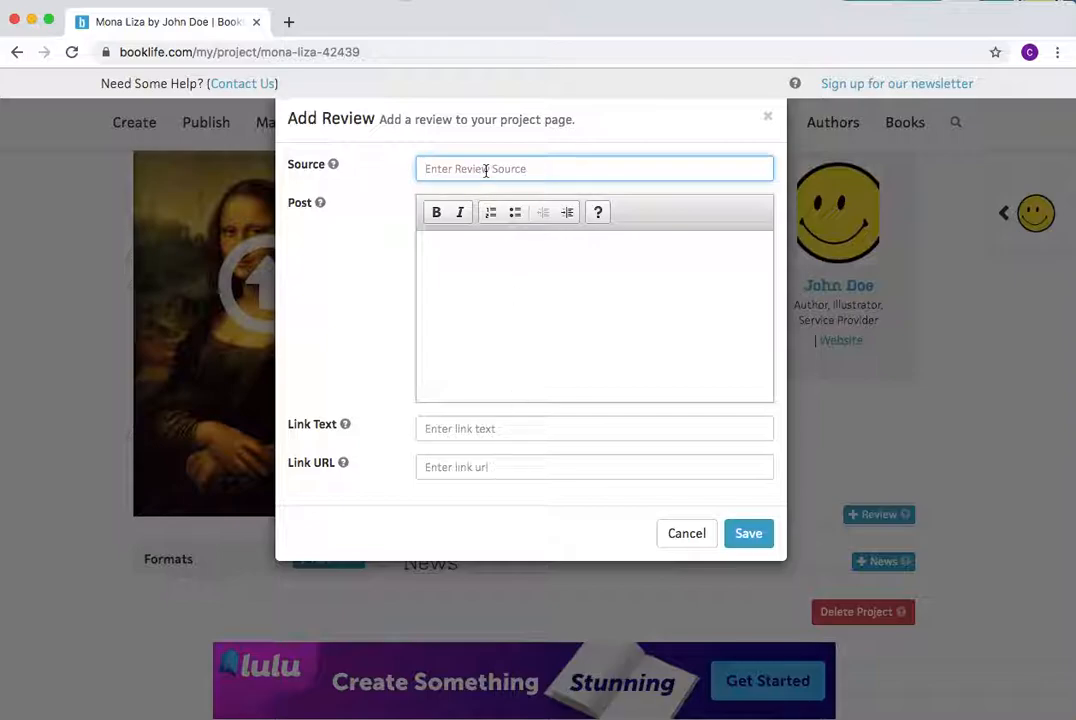
{"action": "type", "text": "Amazon User"}
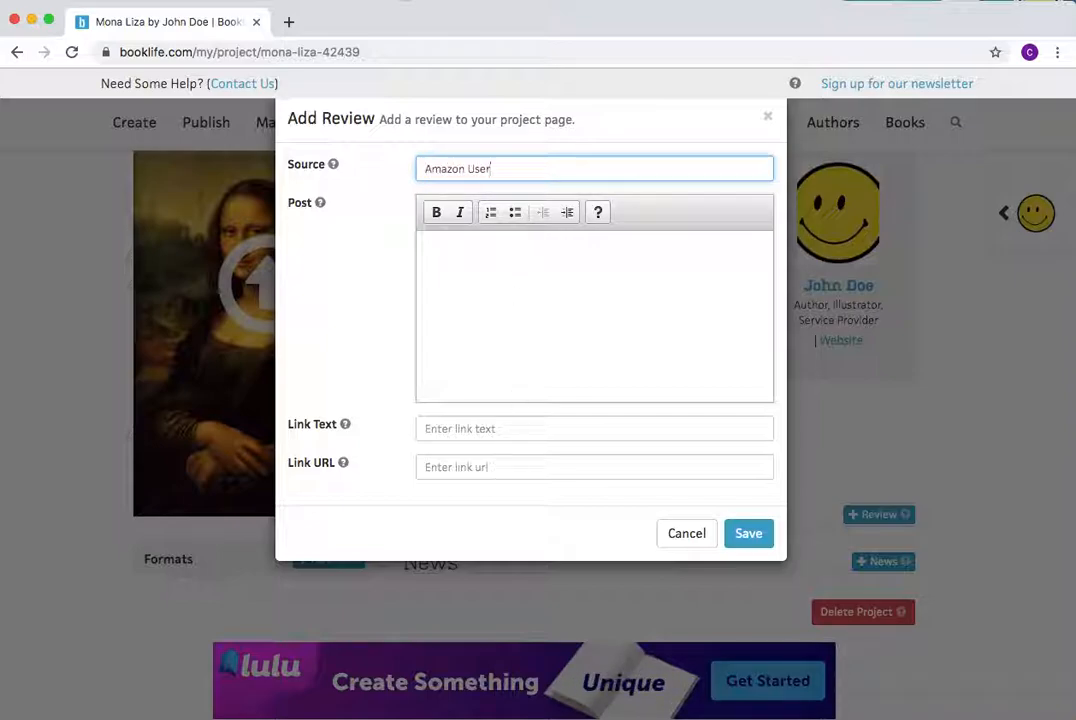
{"action": "left_click", "coordinate": [459, 257]}
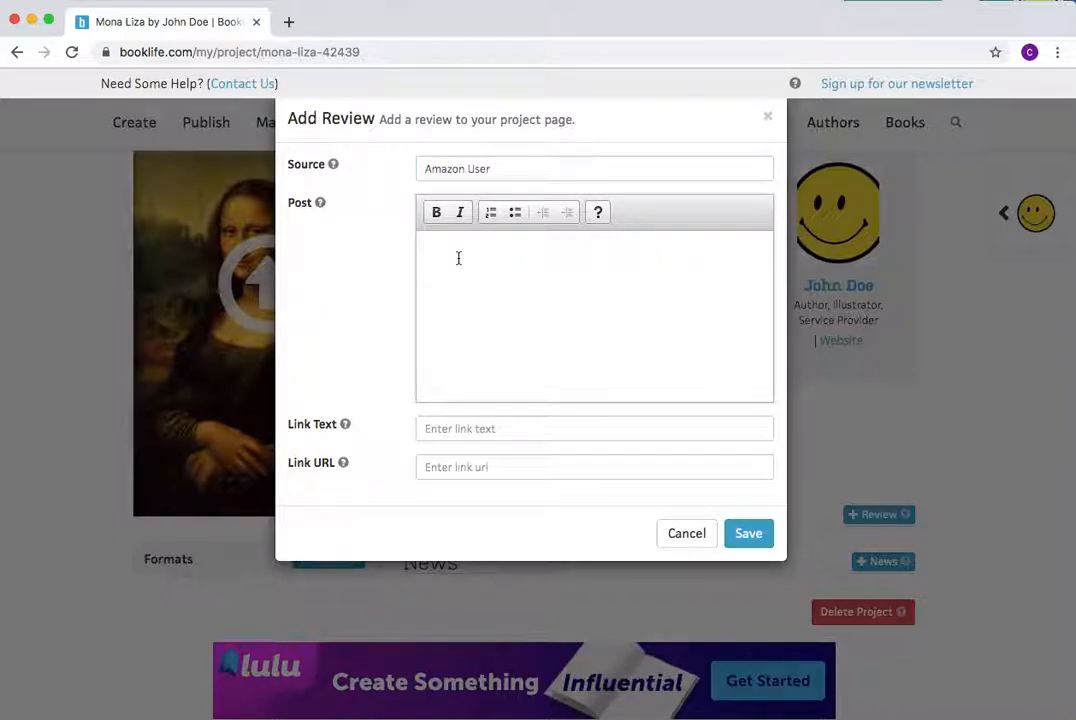
{"action": "type", "text": "This is the "}
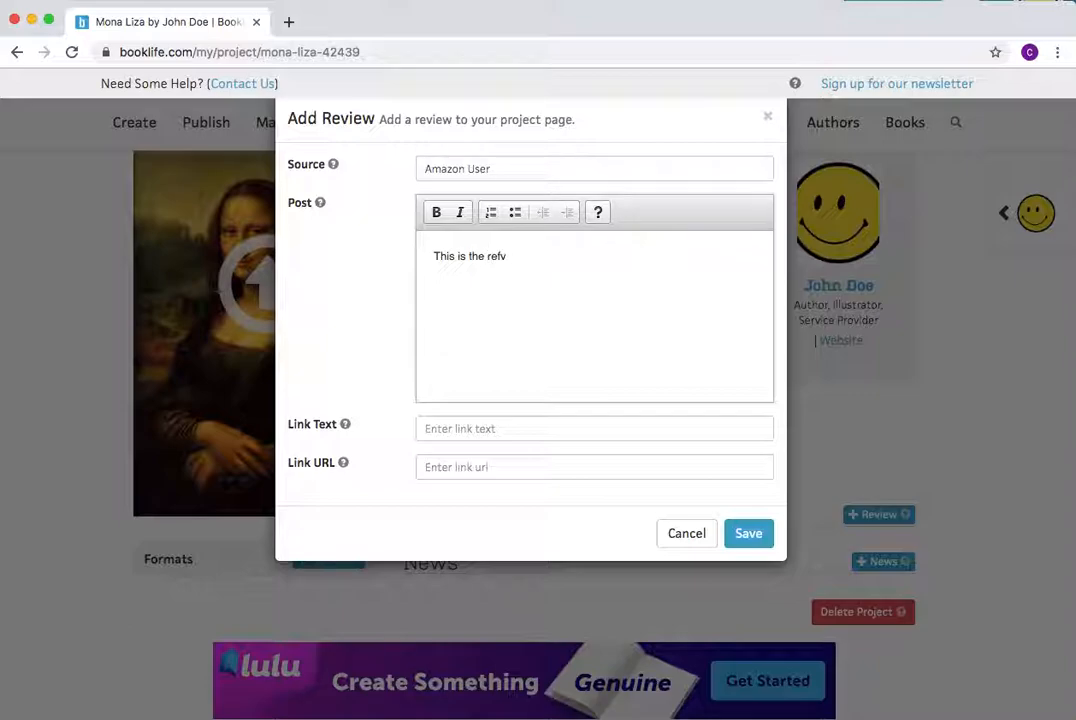
{"action": "type", "text": "refv"}
{"action": "key", "text": "BackSpace"}
{"action": "type", "text": "iew."}
{"action": "left_click", "coordinate": [461, 430]}
{"action": "type", "text": "Amazon "}
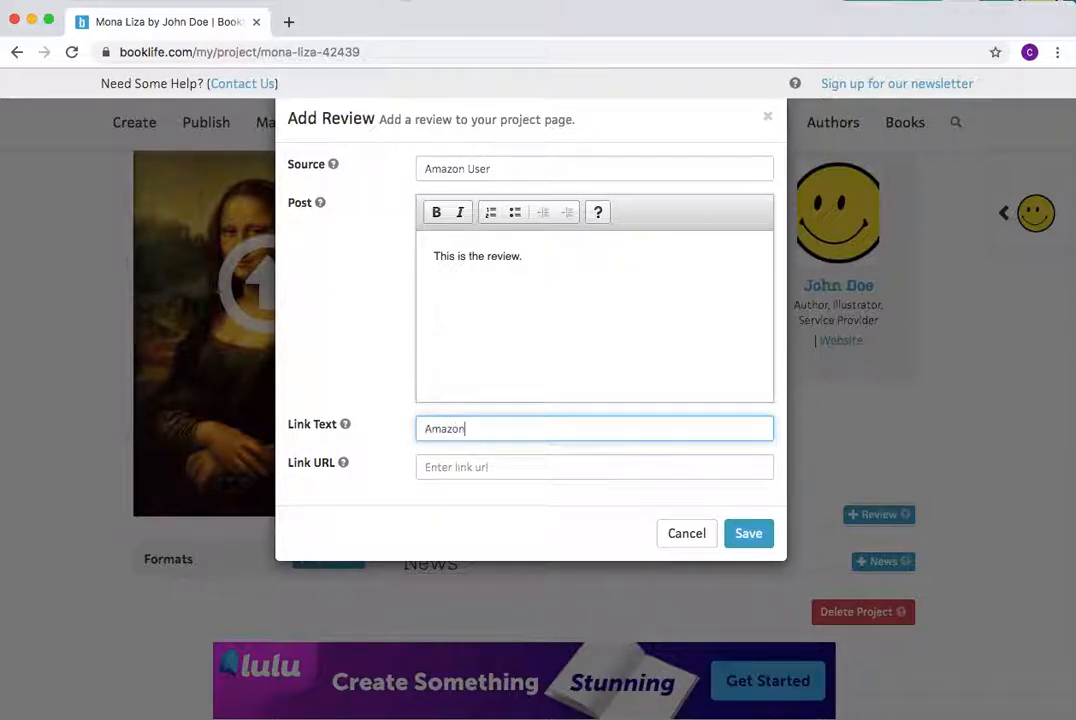
{"action": "type", "text": "Reviews"}
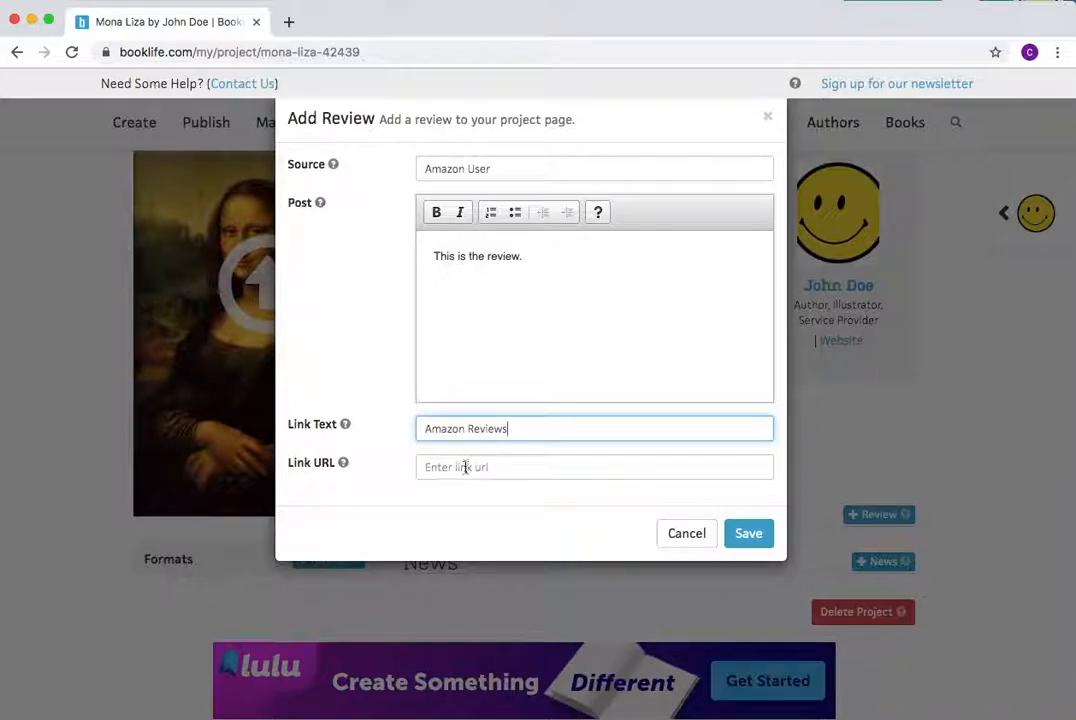
{"action": "left_click", "coordinate": [464, 466]}
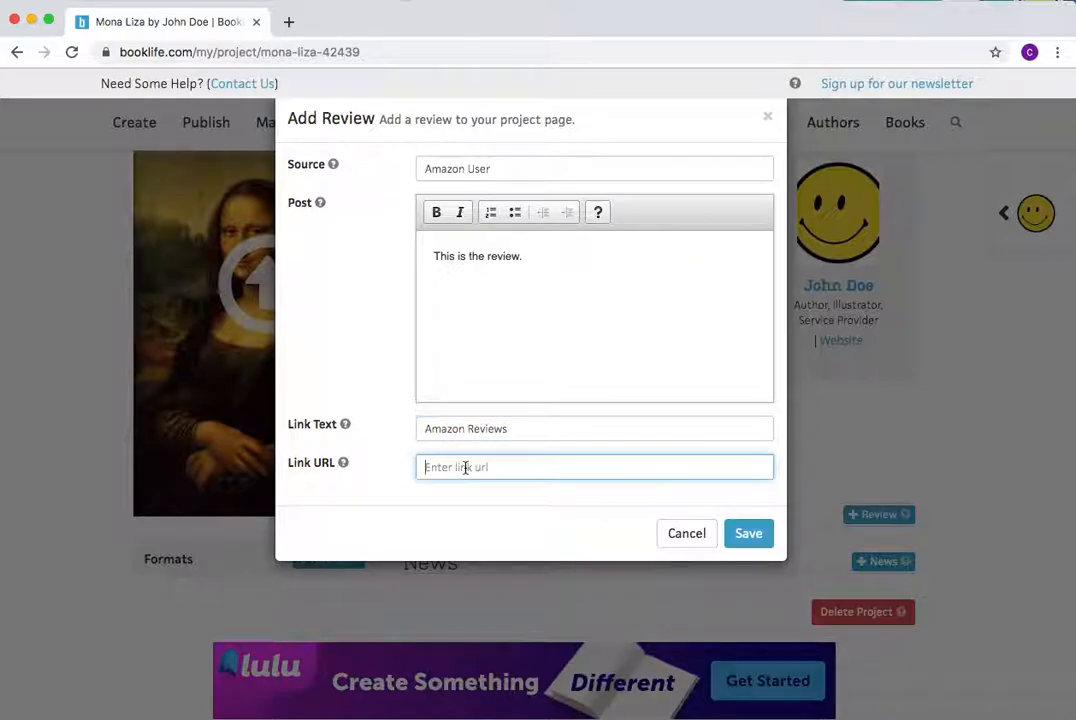
{"action": "type", "text": "https"}
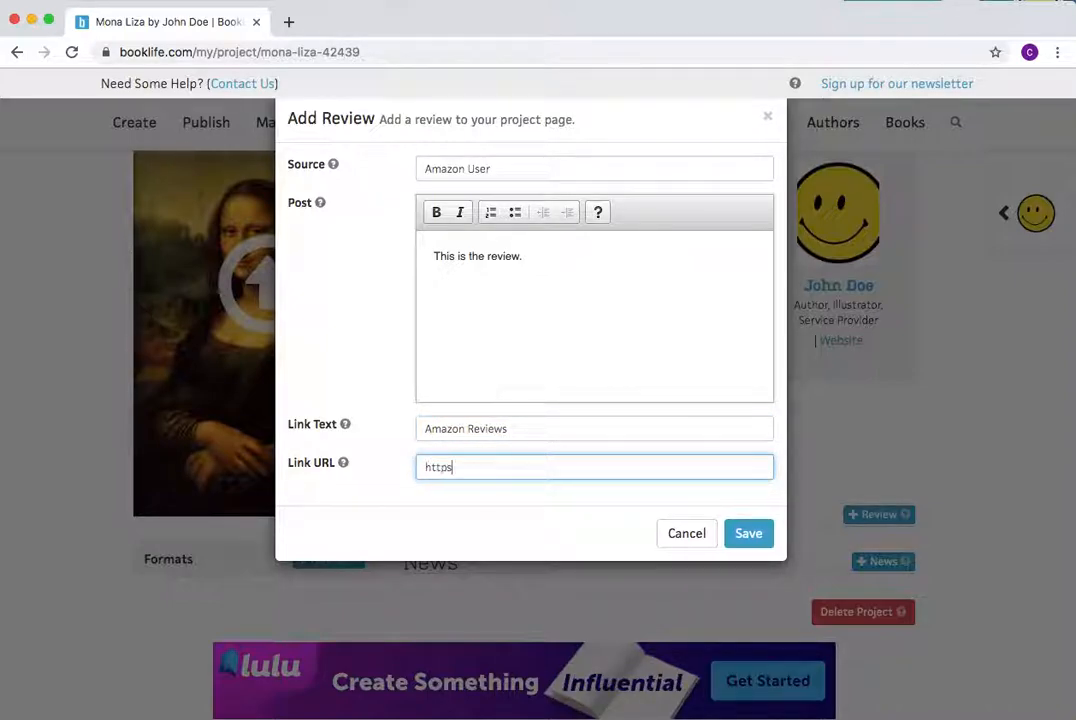
{"action": "type", "text": "://www.amazon.com"}
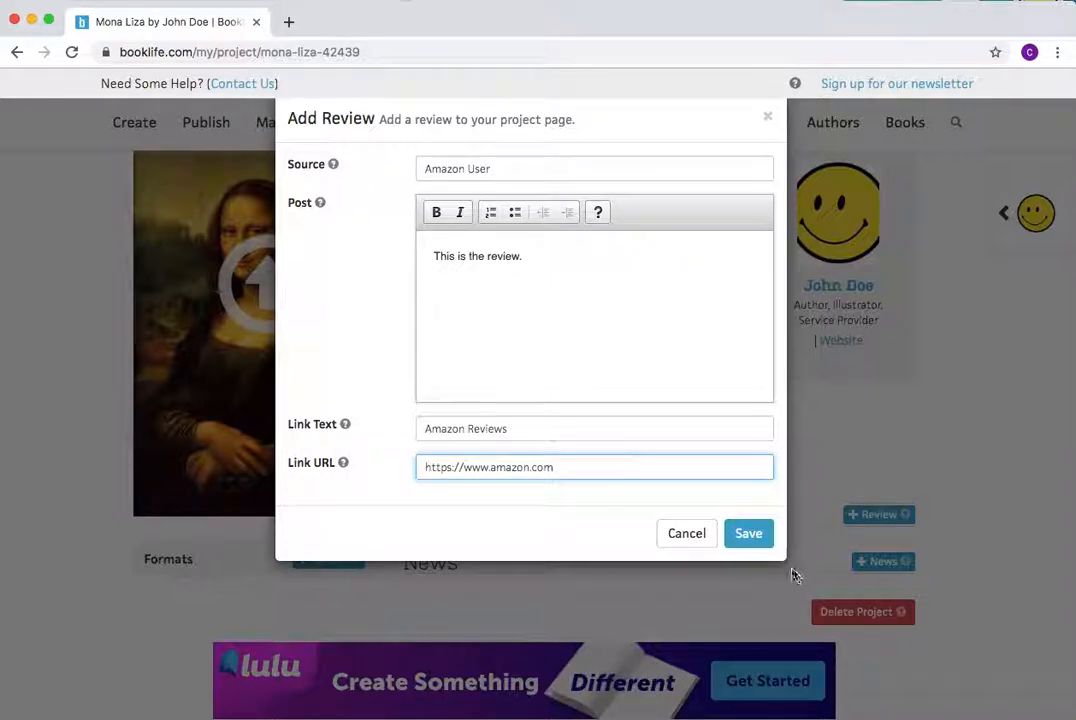
{"action": "left_click", "coordinate": [749, 533]}
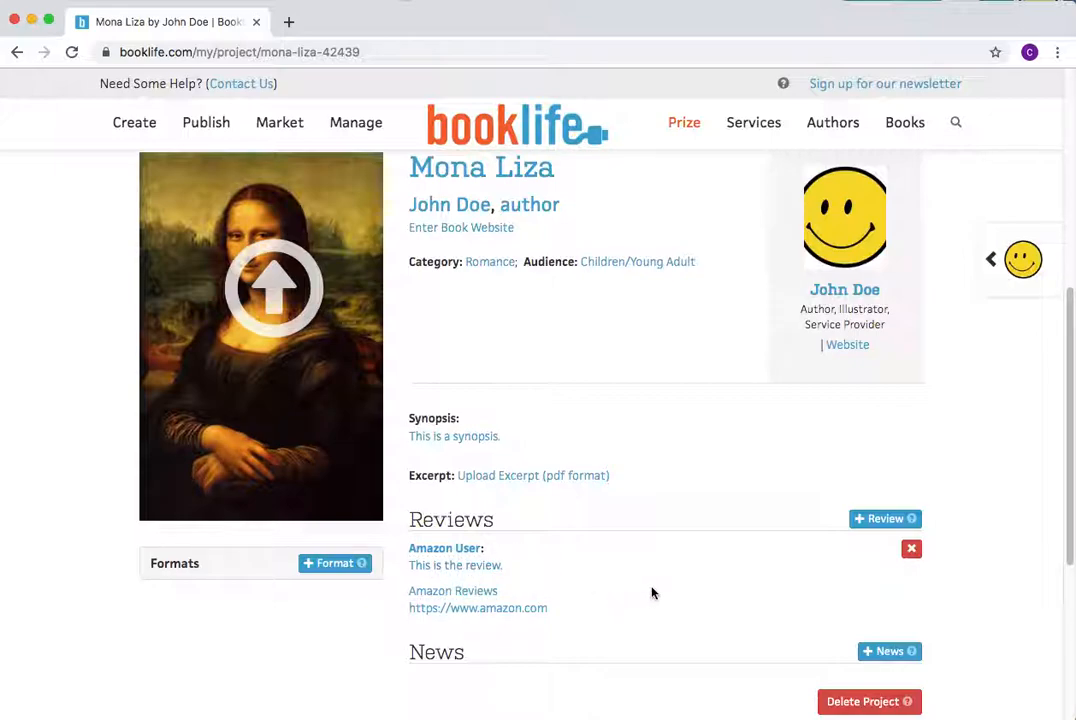
- Delete the Amazon User review from the project and confirm the deletion
{"action": "left_click", "coordinate": [911, 551]}
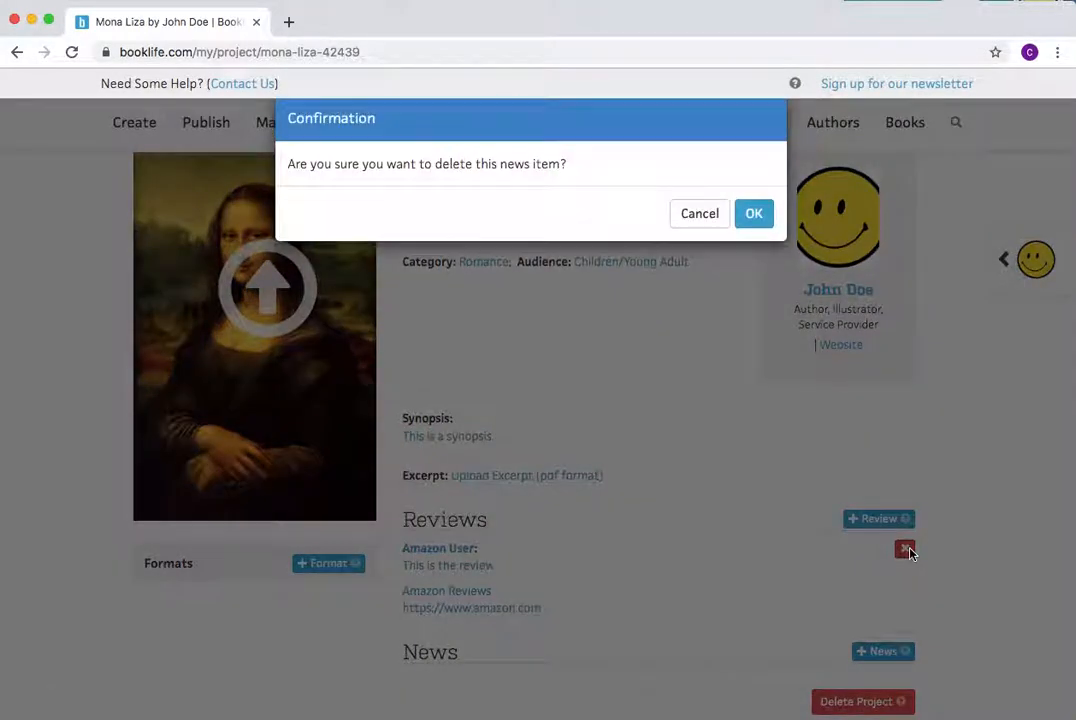
{"action": "left_click", "coordinate": [755, 216]}
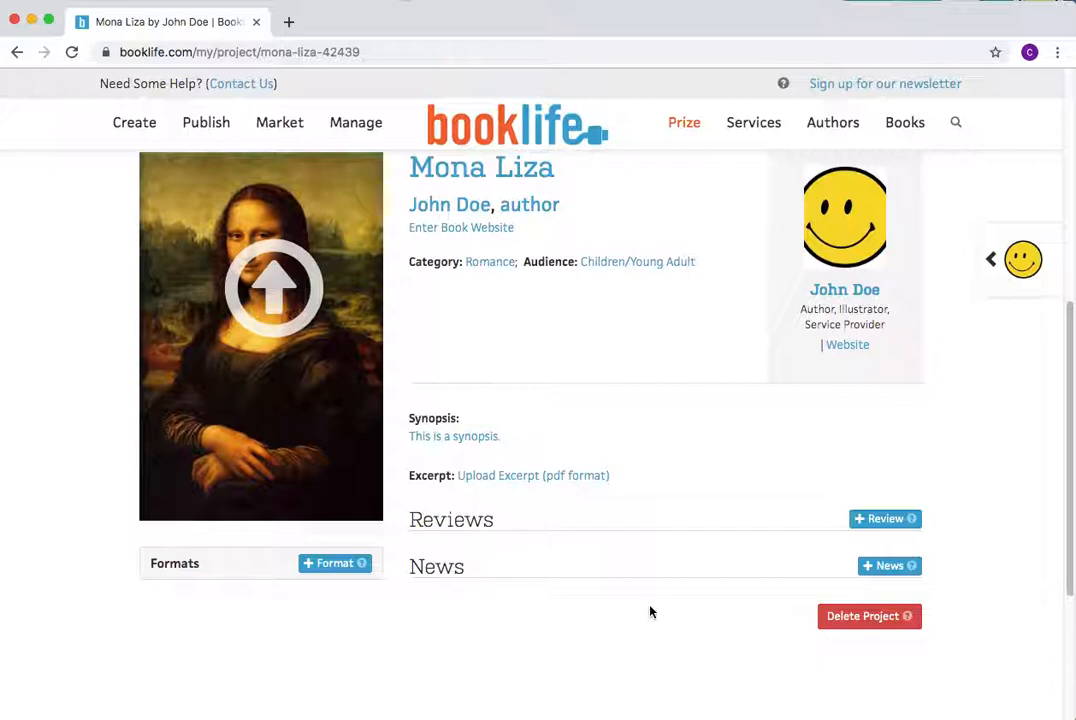
- Look over the forms for adding a news item and a project format, including the format name choices, and close both without saving
{"action": "left_click", "coordinate": [885, 566]}
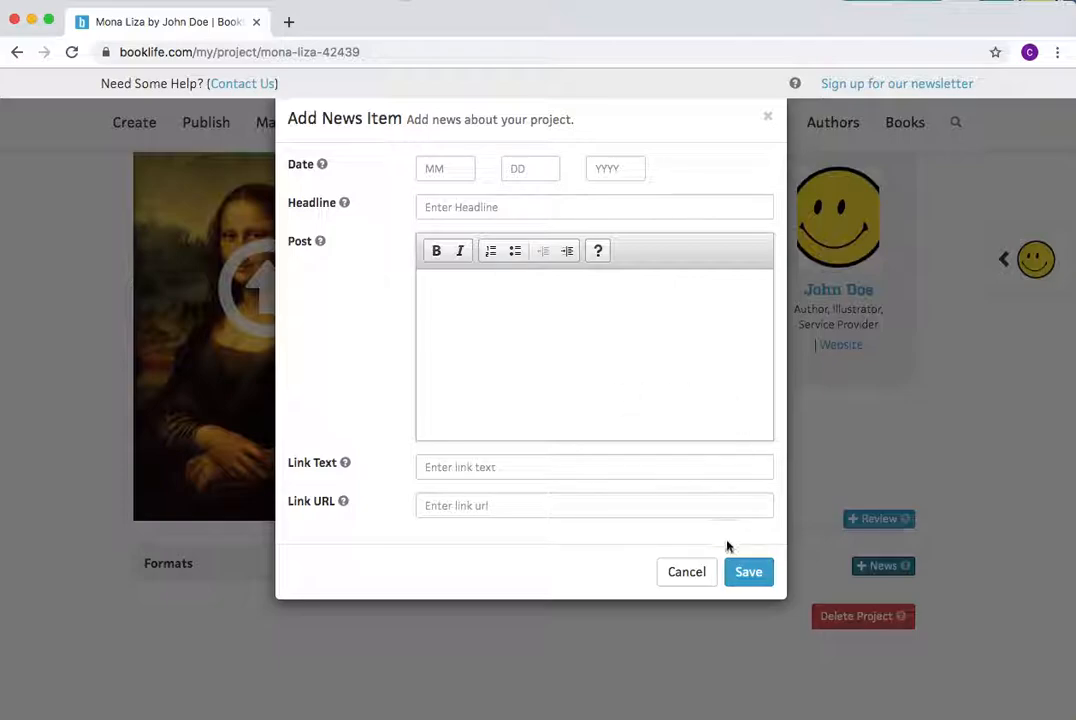
{"action": "left_click", "coordinate": [685, 572]}
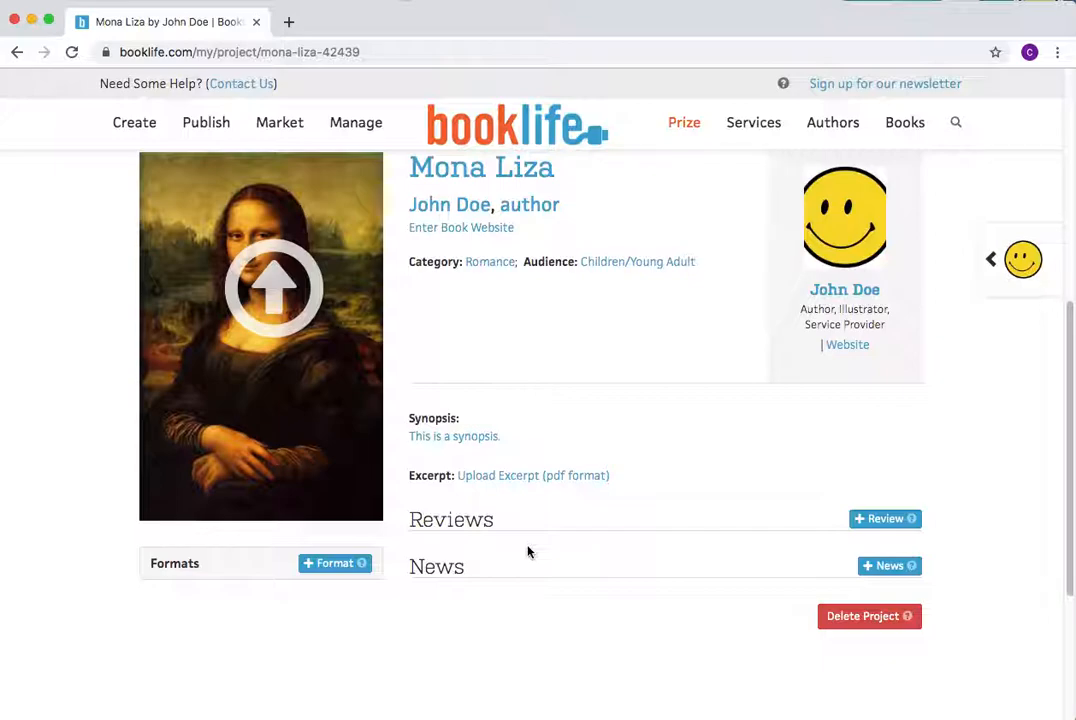
{"action": "left_click", "coordinate": [330, 564]}
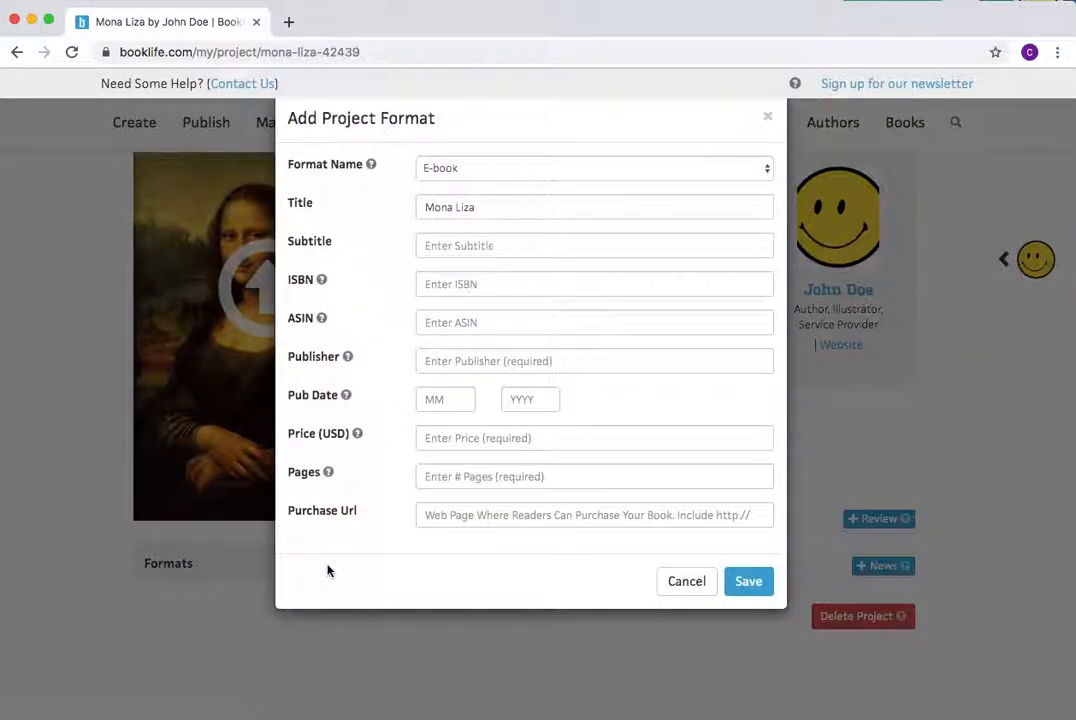
{"action": "left_click", "coordinate": [434, 168]}
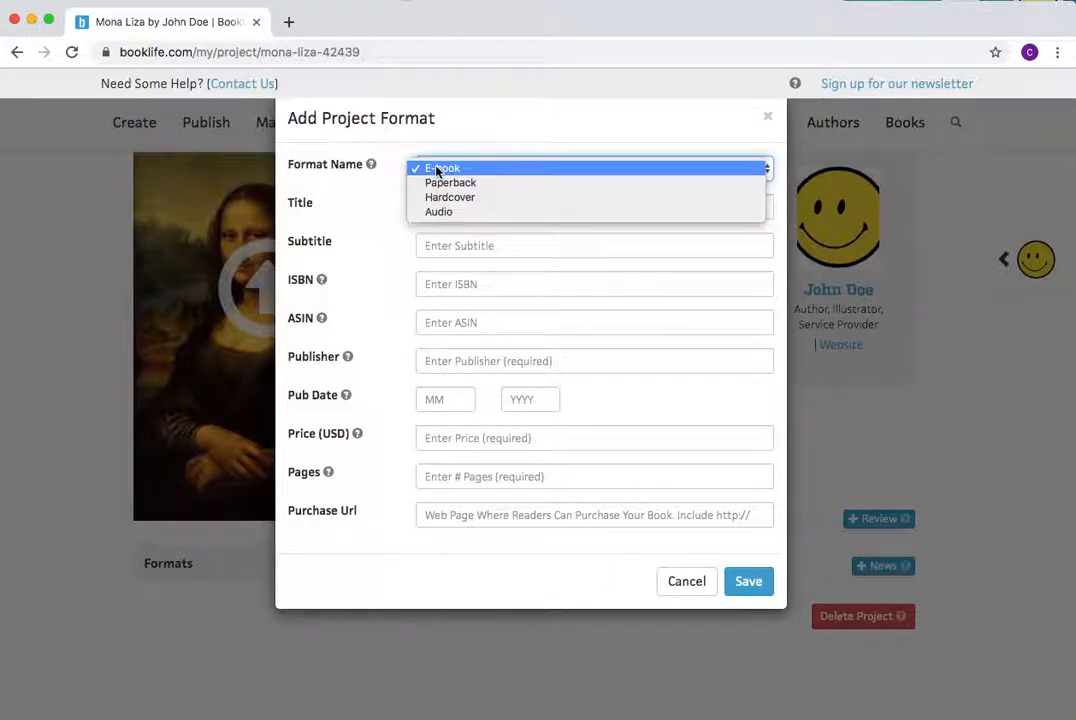
{"action": "left_click", "coordinate": [436, 170]}
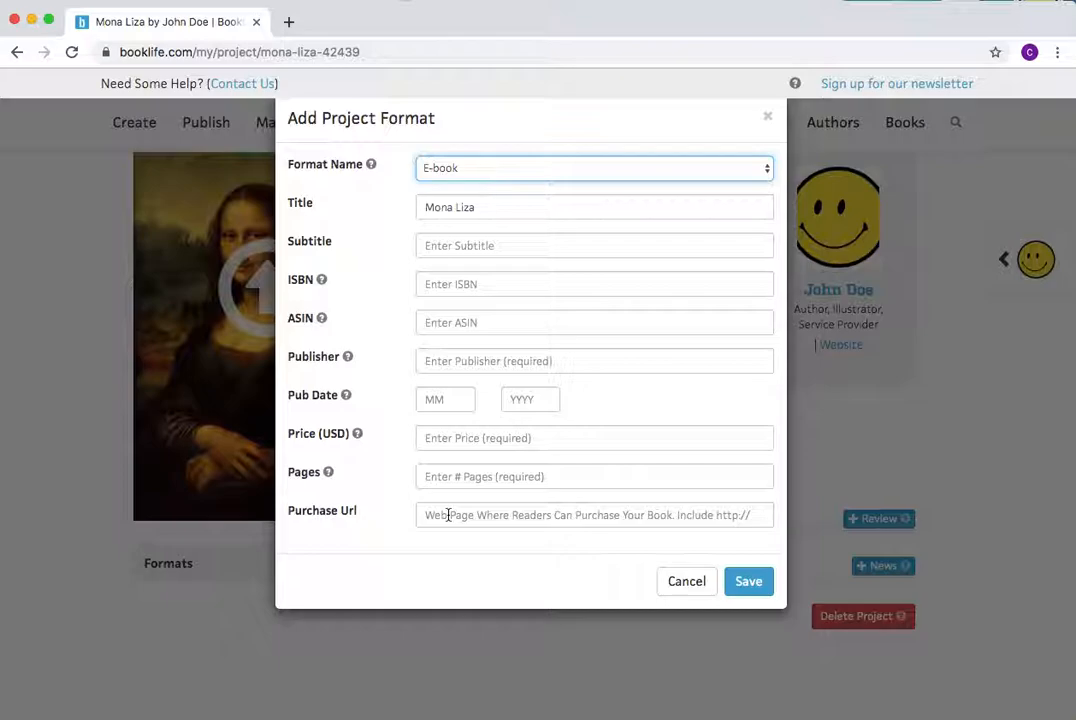
{"action": "left_click", "coordinate": [767, 117]}
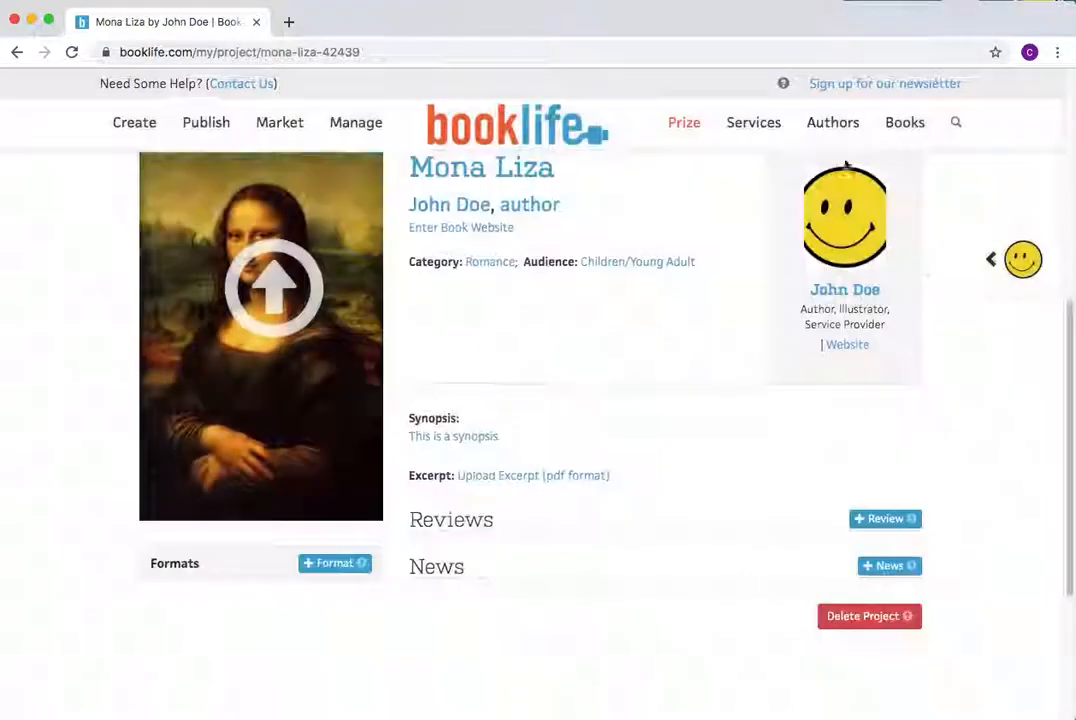
- Expand the book review options to compare Publishers Weekly and BookLife reviews, and collapse them again
{"action": "scroll", "coordinate": [821, 312], "scroll_direction": "up", "scroll_amount": 5}
{"action": "scroll", "coordinate": [825, 317], "scroll_direction": "up", "scroll_amount": 1}
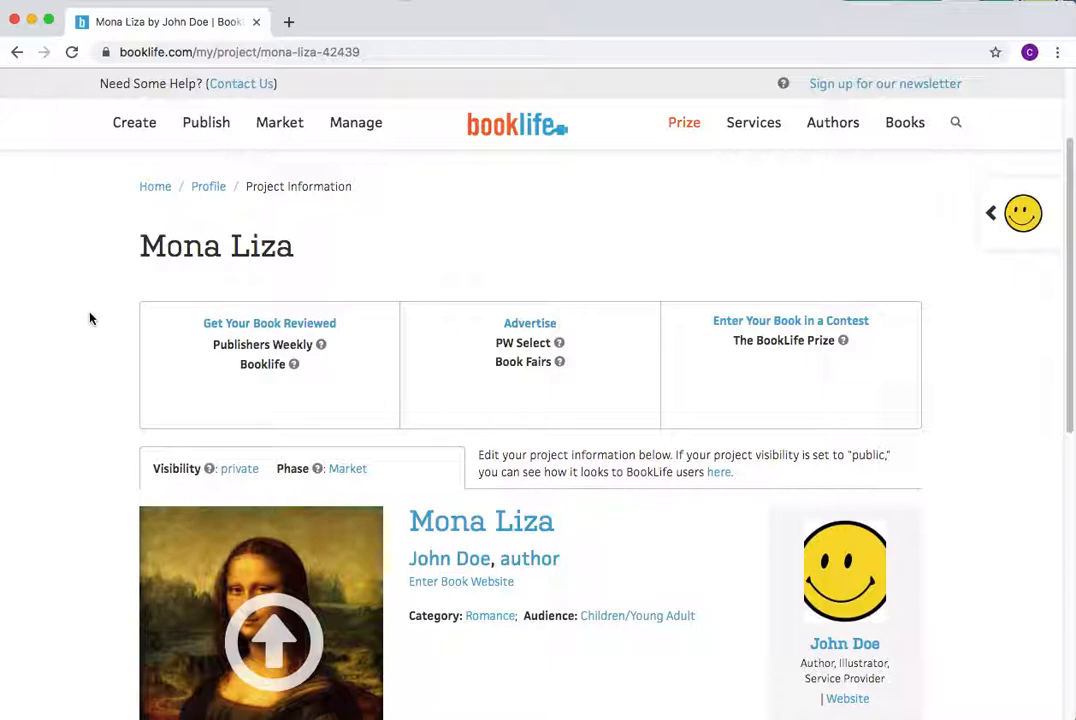
{"action": "left_click", "coordinate": [231, 320]}
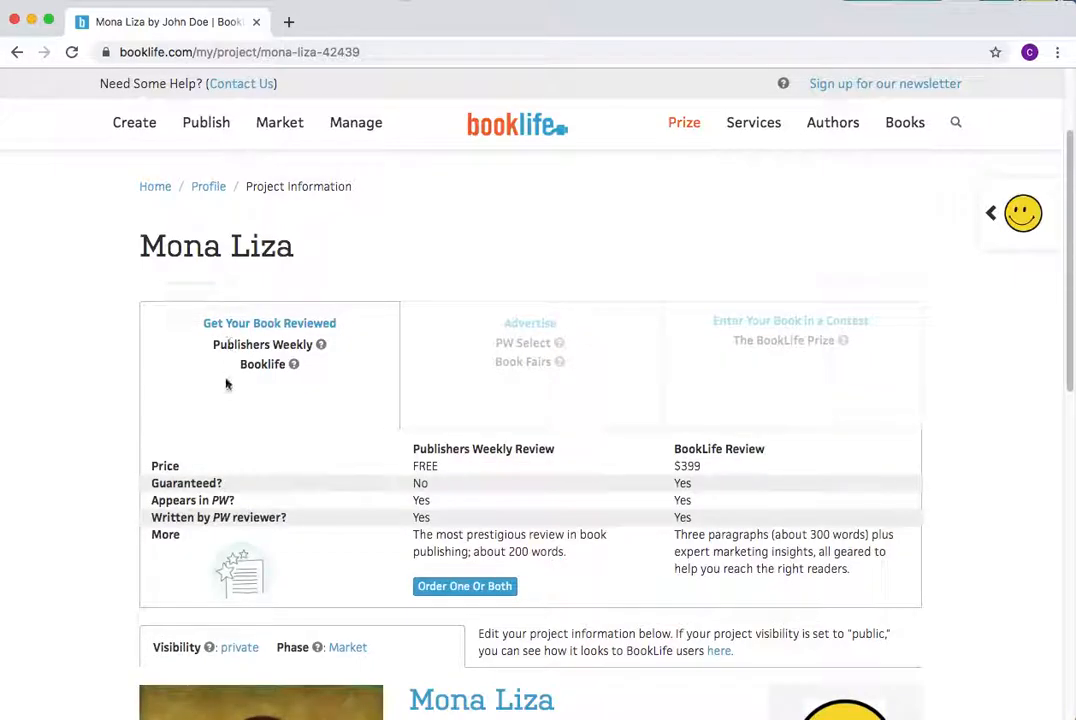
{"action": "left_click", "coordinate": [238, 341]}
{"action": "left_click", "coordinate": [240, 322]}
{"action": "mouse_move", "coordinate": [530, 319]}
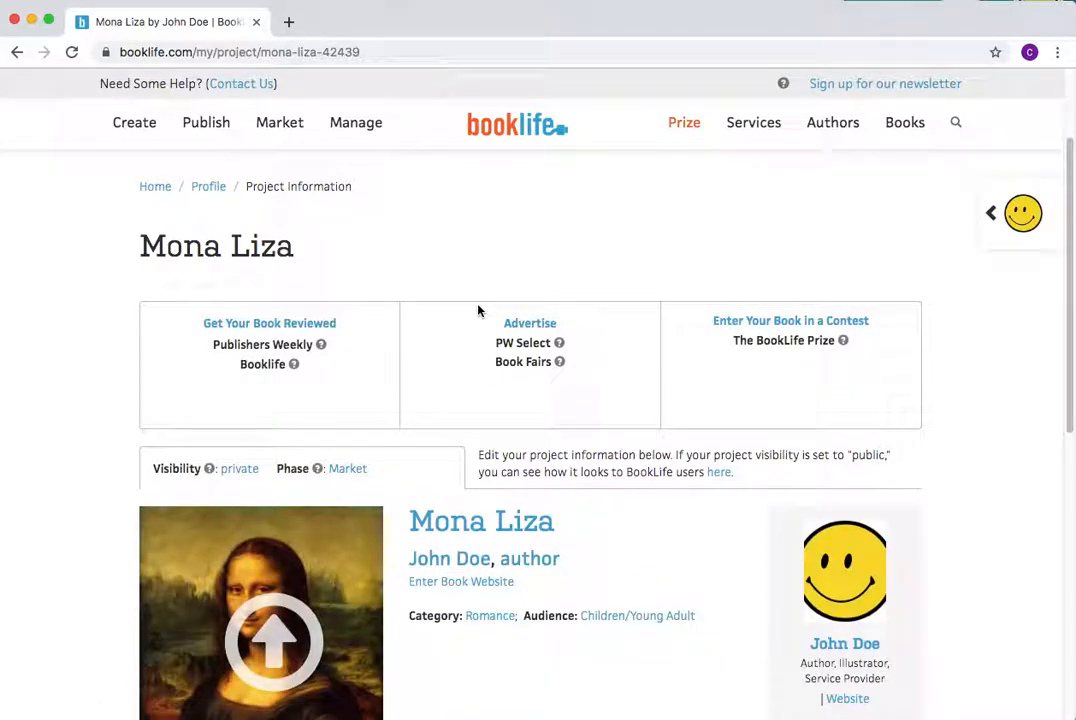
{"action": "mouse_move", "coordinate": [734, 319]}
- Leave the Mona Liza project page and return to the BookLife home page
{"action": "scroll", "coordinate": [1007, 494], "scroll_direction": "down", "scroll_amount": 1}
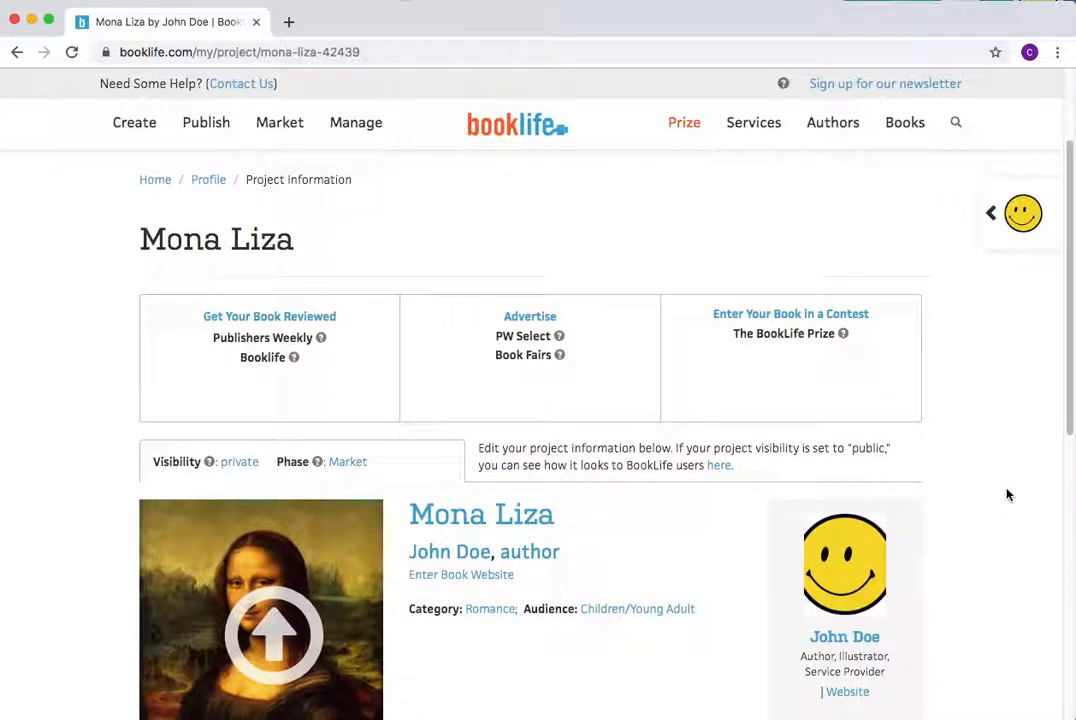
{"action": "scroll", "coordinate": [1007, 494], "scroll_direction": "up", "scroll_amount": 1}
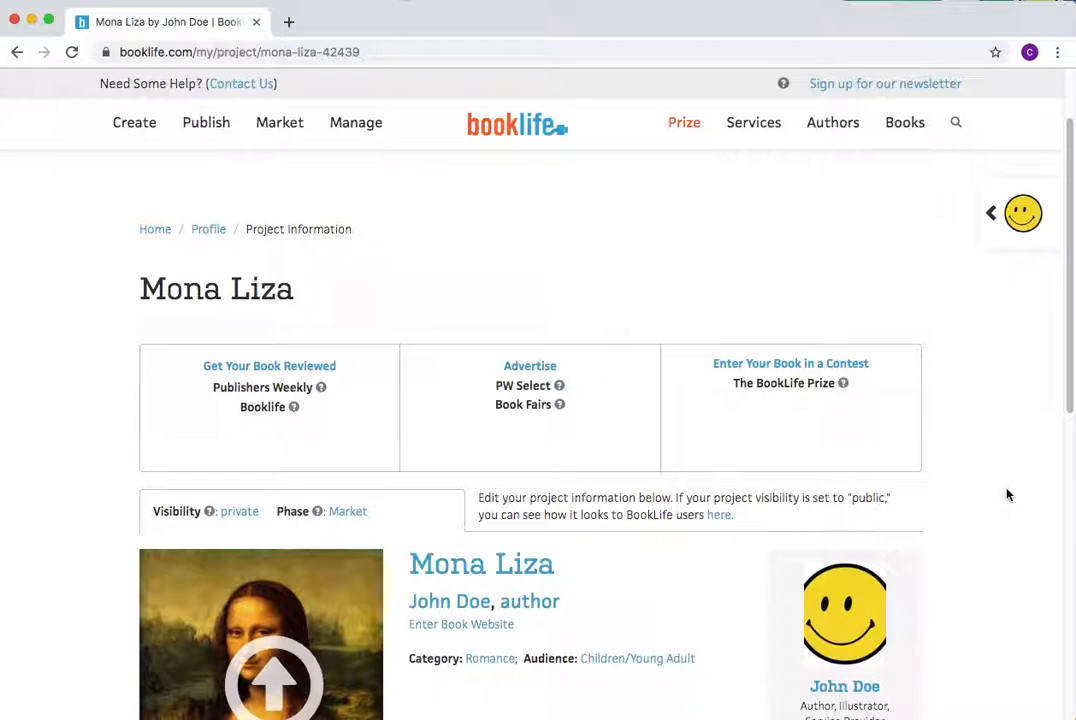
{"action": "scroll", "coordinate": [1007, 494], "scroll_direction": "down", "scroll_amount": 5}
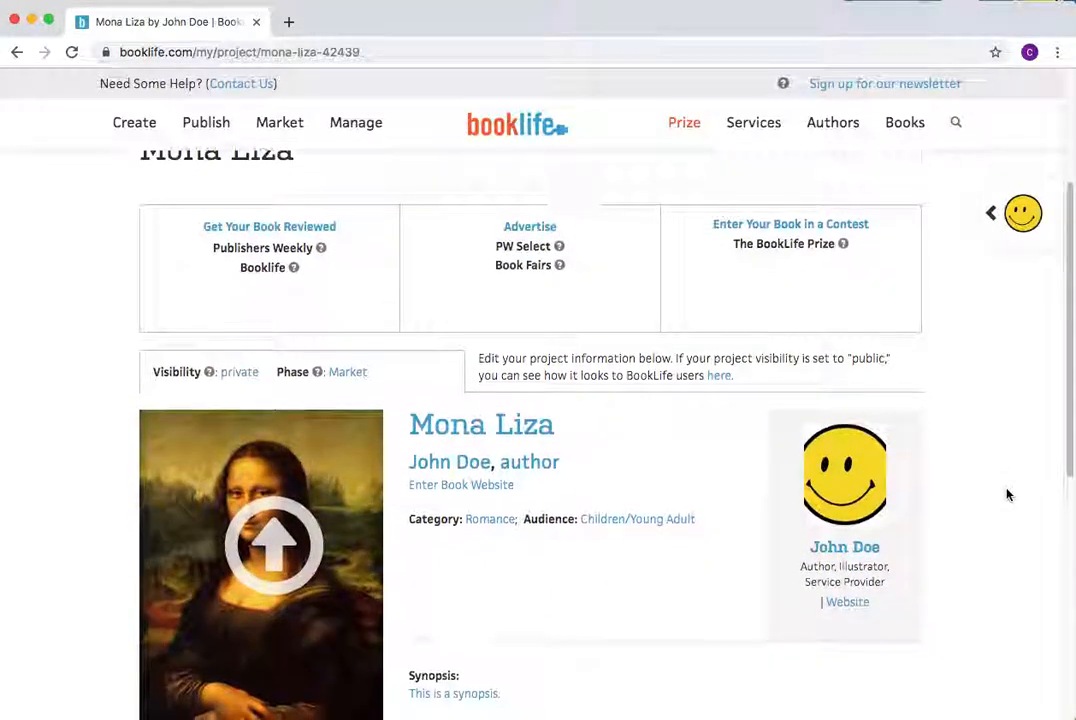
{"action": "scroll", "coordinate": [1007, 494], "scroll_direction": "down", "scroll_amount": 1}
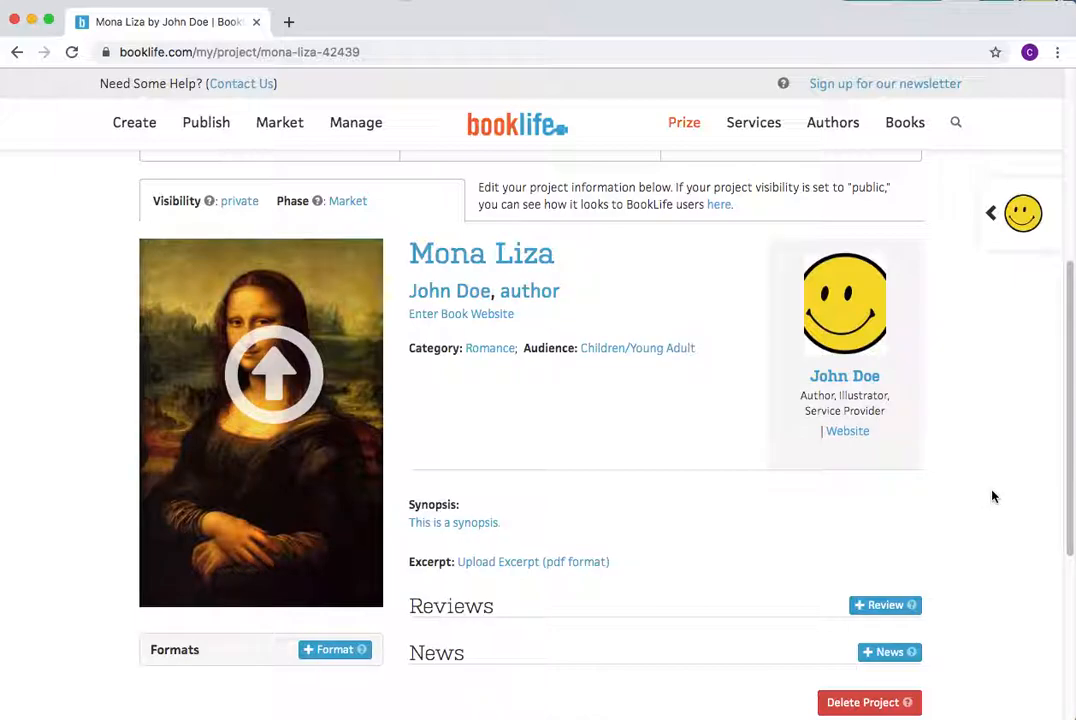
{"action": "left_click", "coordinate": [515, 133]}
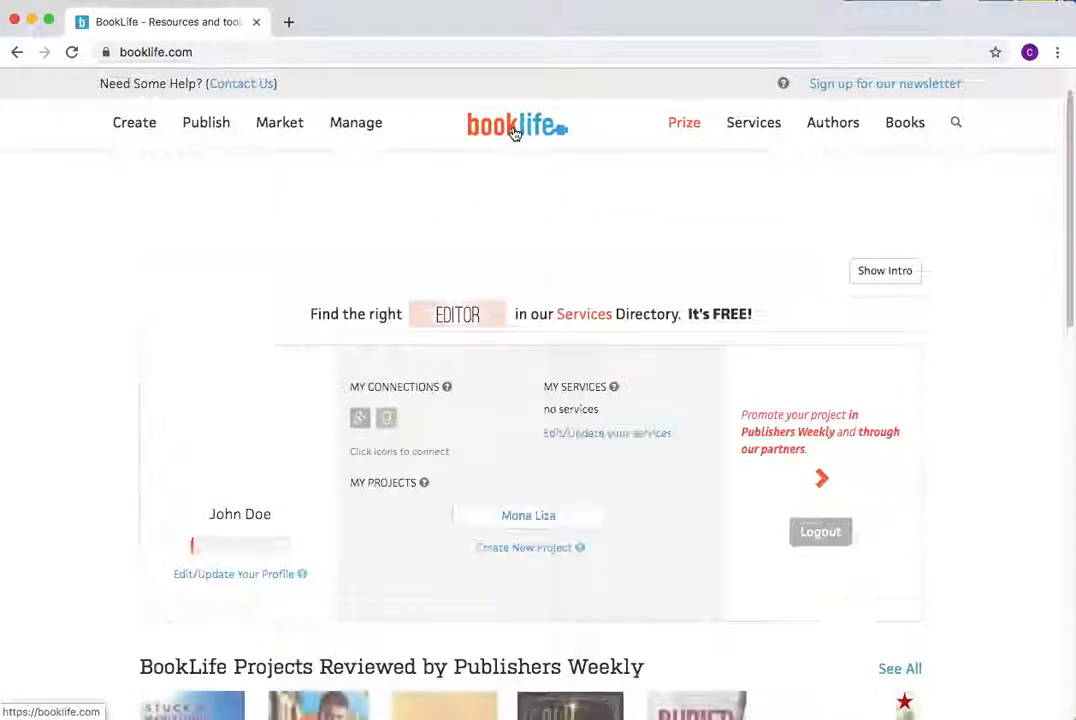
- View the Ruby Moon project from the home page's project news, and reopen the Mona Liza project from the account's project list
{"action": "scroll", "coordinate": [953, 389], "scroll_direction": "down", "scroll_amount": 7}
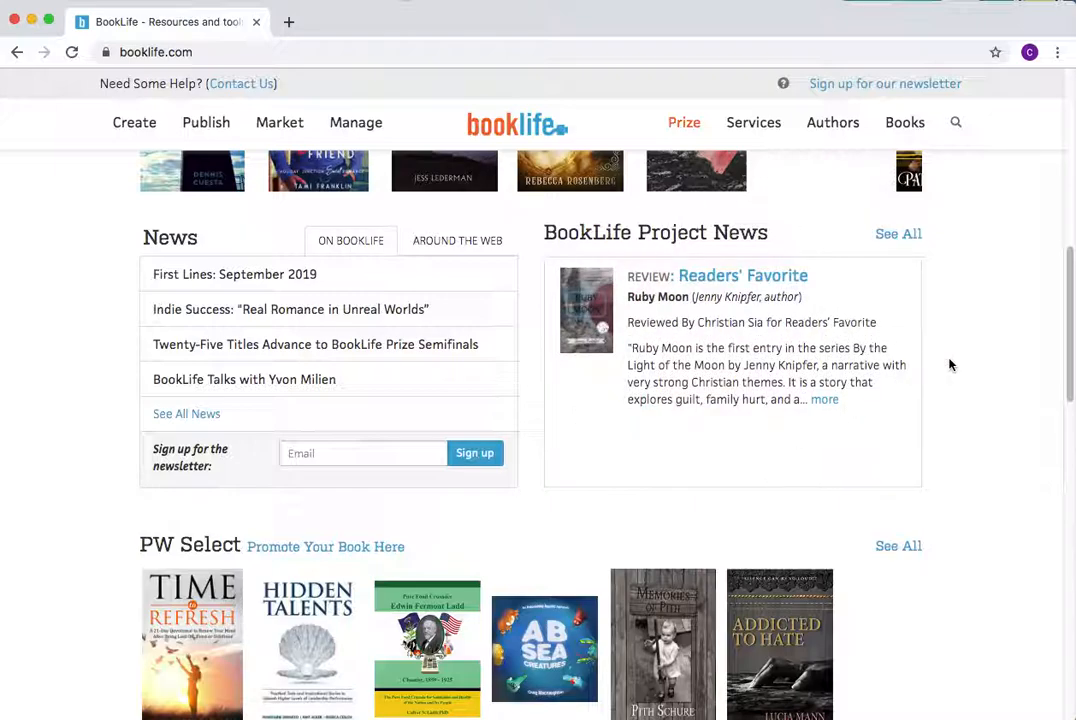
{"action": "left_click", "coordinate": [763, 287]}
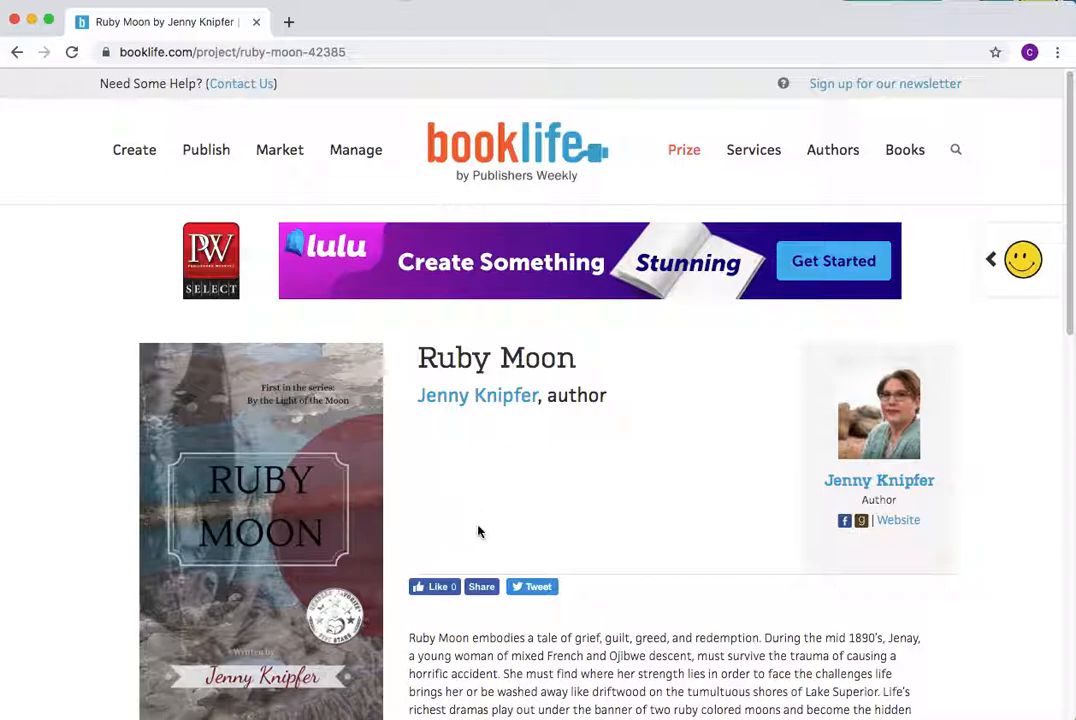
{"action": "left_click", "coordinate": [991, 262]}
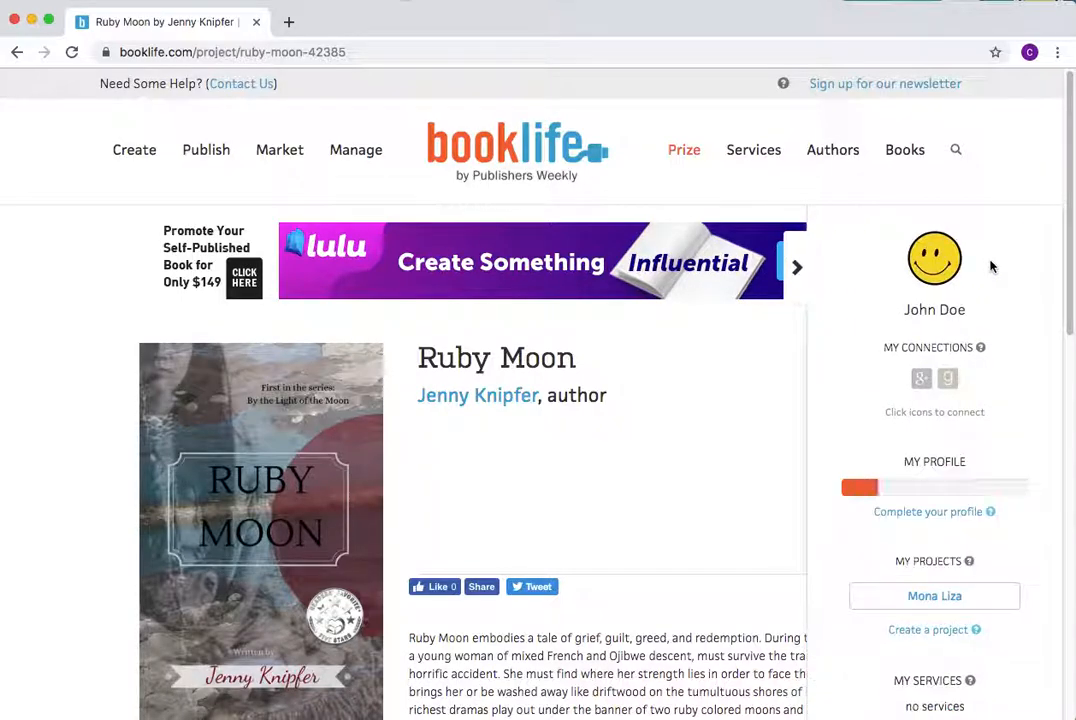
{"action": "left_click", "coordinate": [942, 611]}
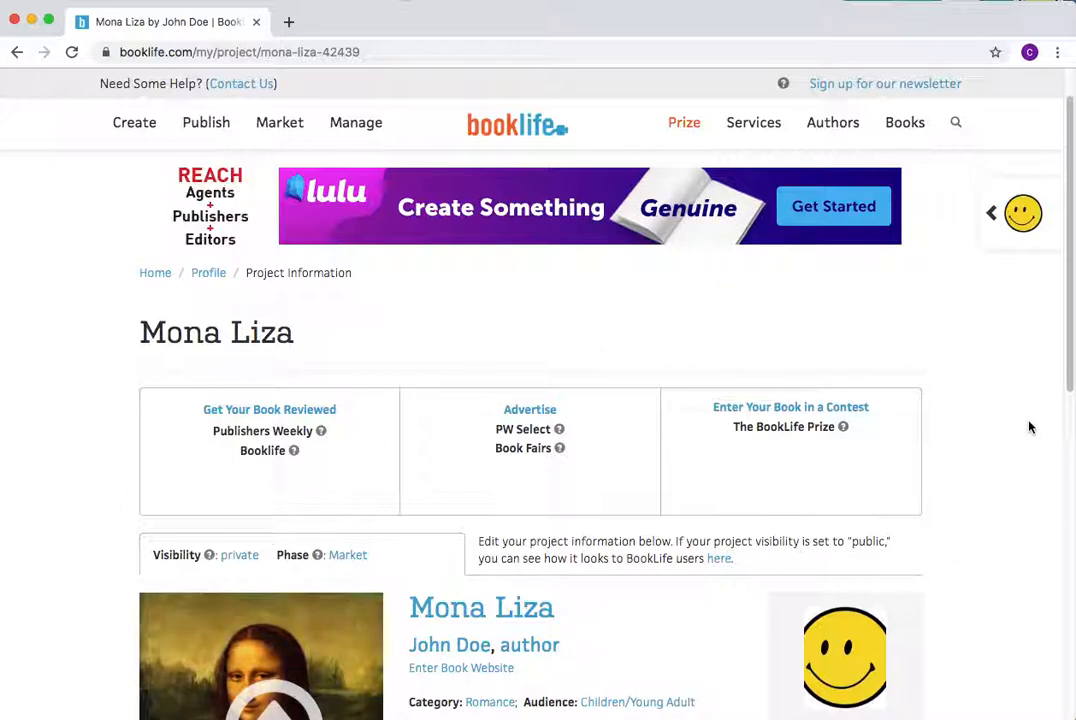
- Look over the visibility choices for the Mona Liza project and close them without changing the setting
{"action": "left_click", "coordinate": [239, 563]}
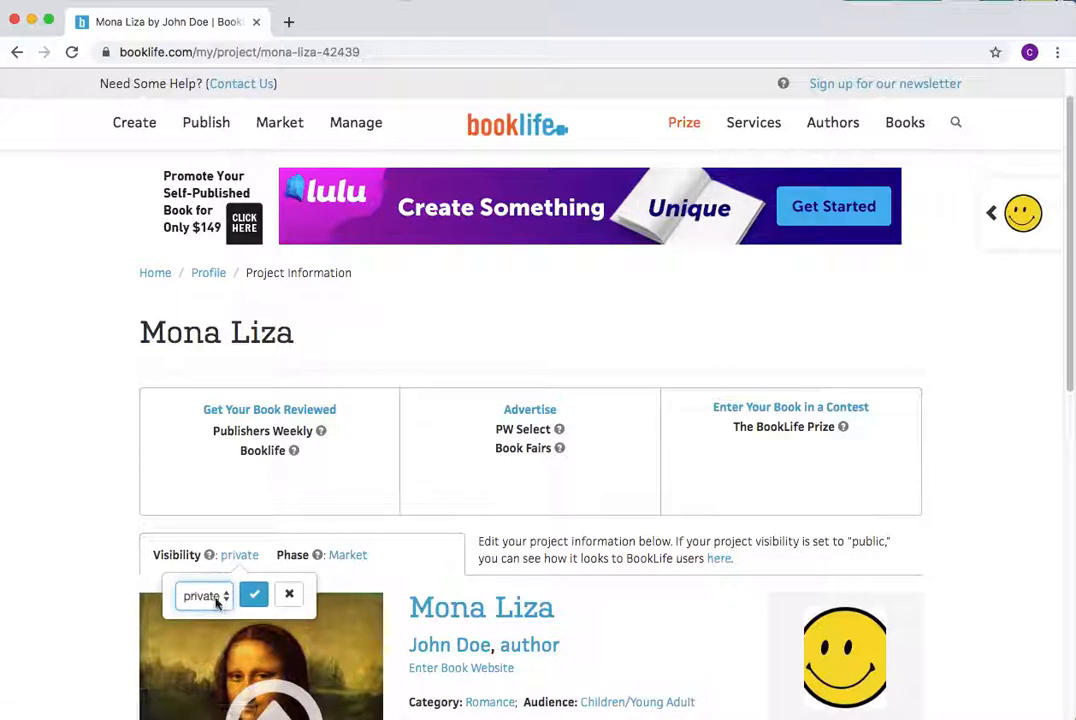
{"action": "left_click", "coordinate": [214, 598]}
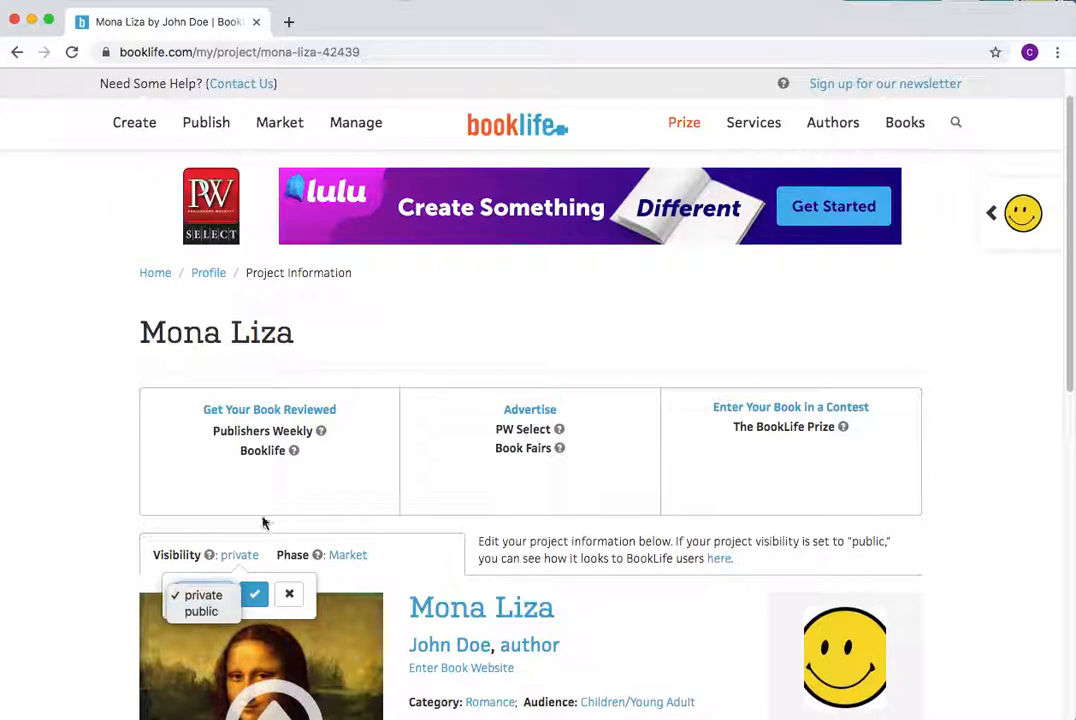
{"action": "left_click", "coordinate": [424, 550]}
{"action": "left_click", "coordinate": [420, 561]}
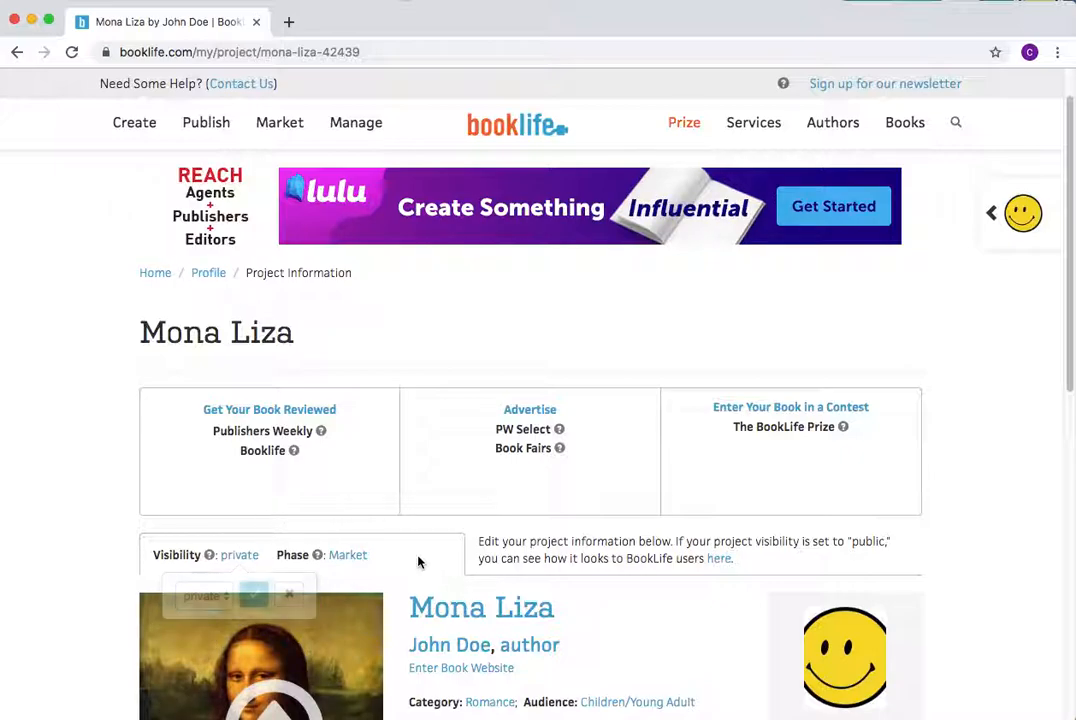
- Look over the phase choices for the Mona Liza project and close the phase editor without saving
{"action": "left_click", "coordinate": [349, 560]}
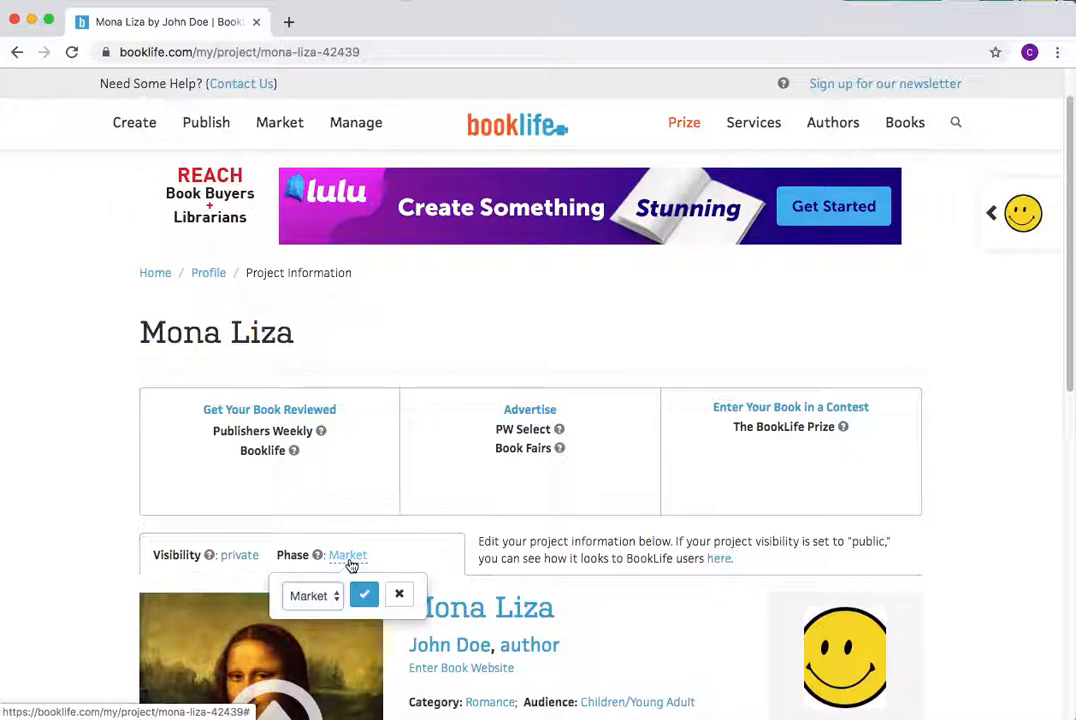
{"action": "left_click", "coordinate": [313, 597]}
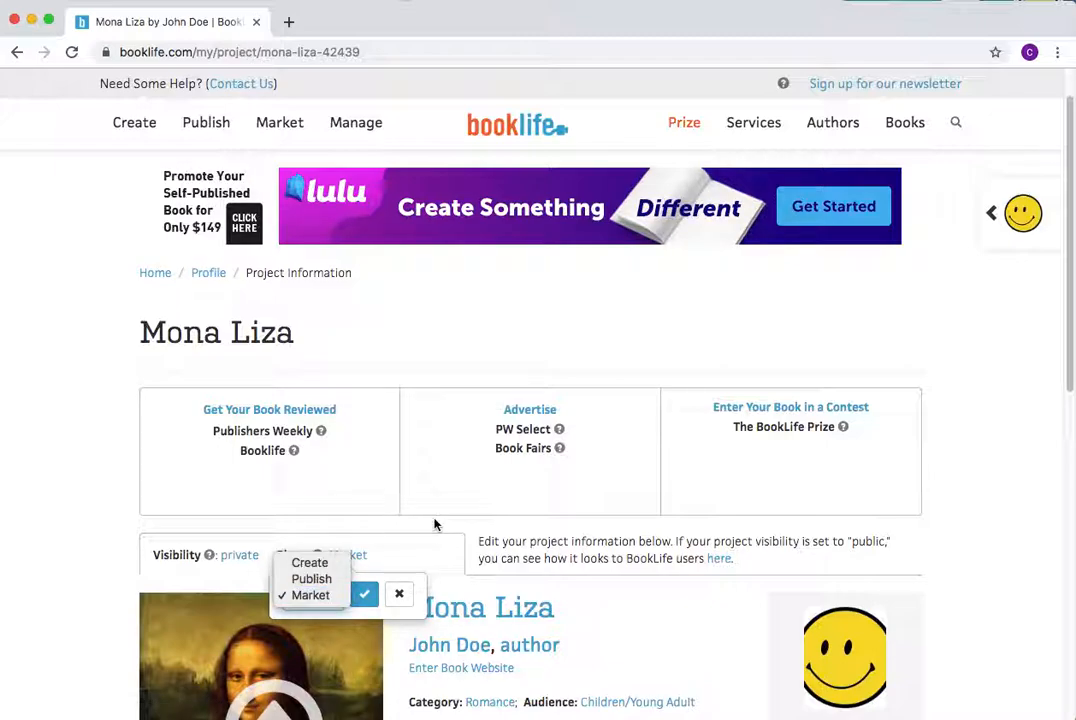
{"action": "left_click", "coordinate": [420, 557]}
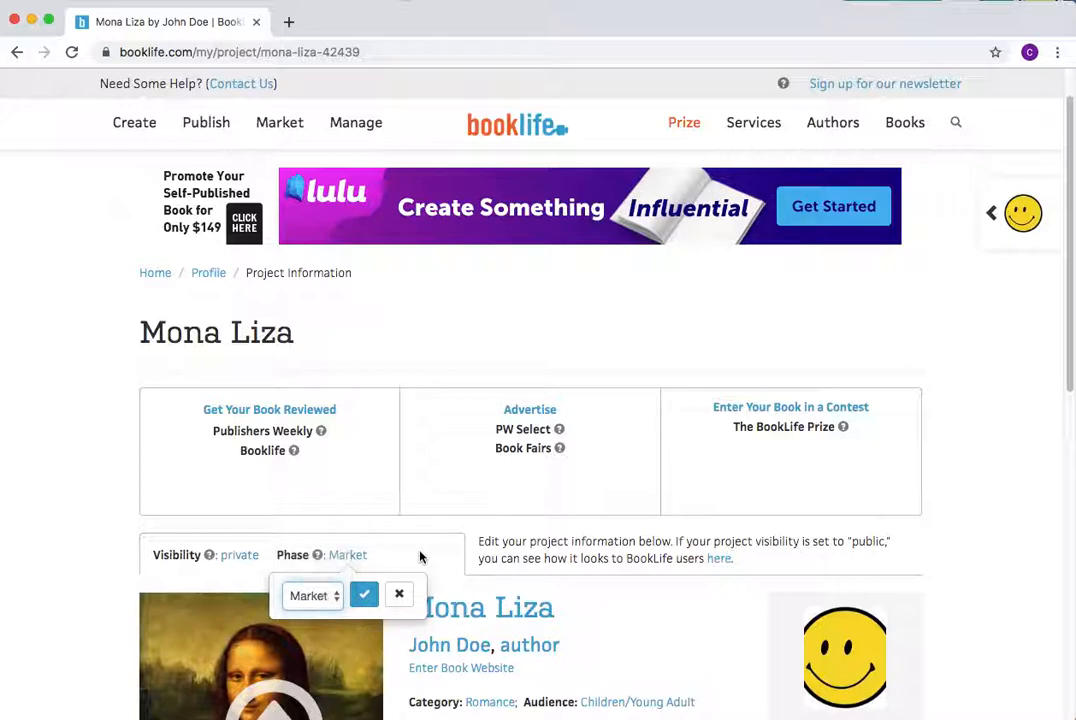
{"action": "left_click", "coordinate": [1005, 522]}
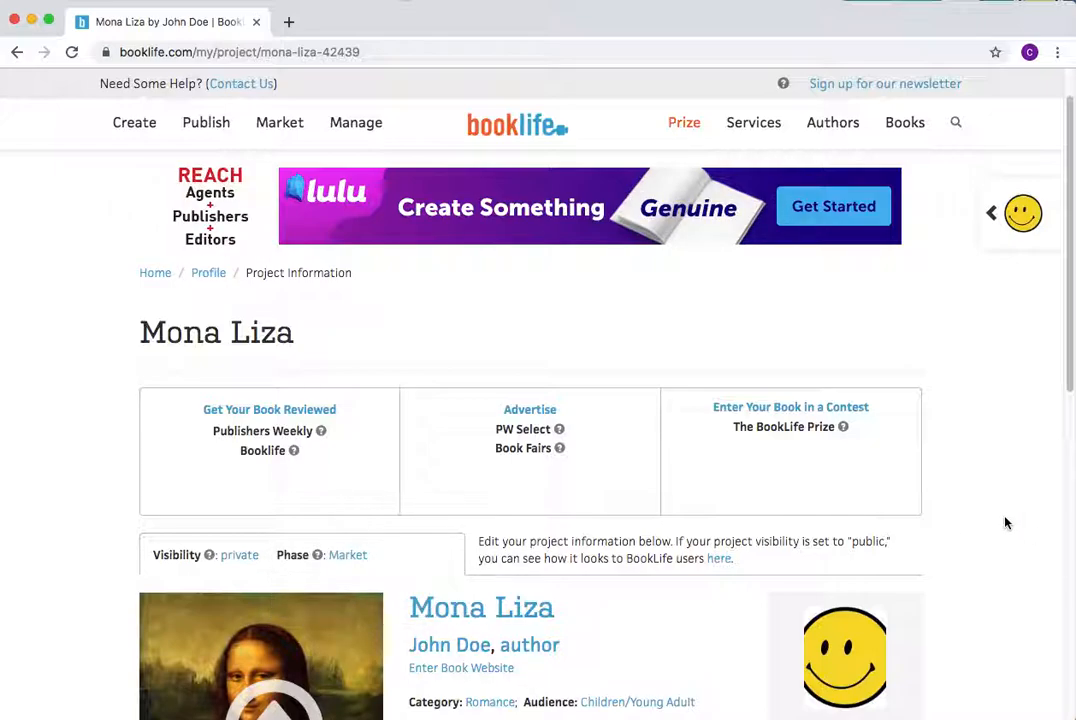
- Expand the account overview on the Mona Liza project page and go back to the BookLife home page
{"action": "left_click", "coordinate": [1005, 222]}
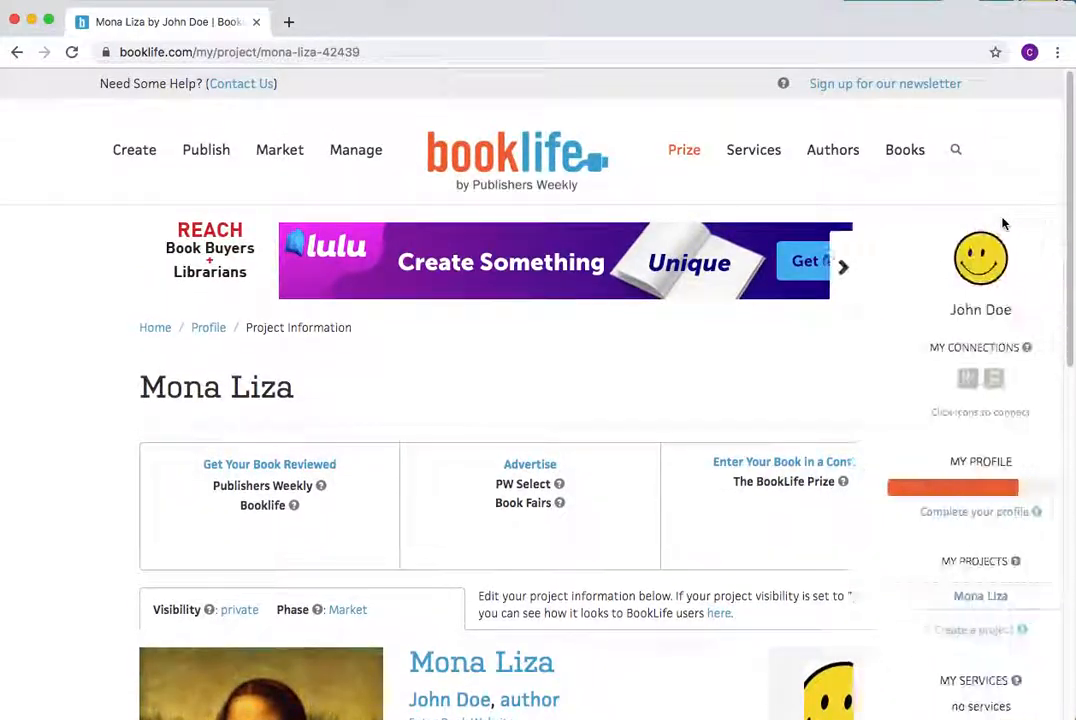
{"action": "left_click", "coordinate": [564, 163]}
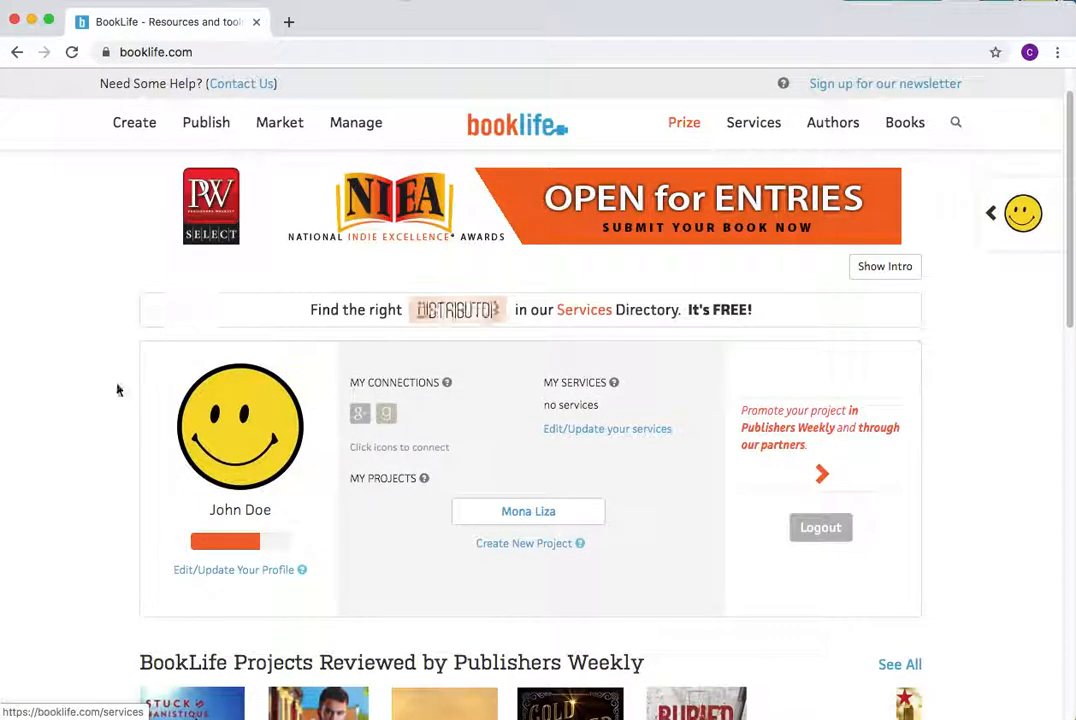